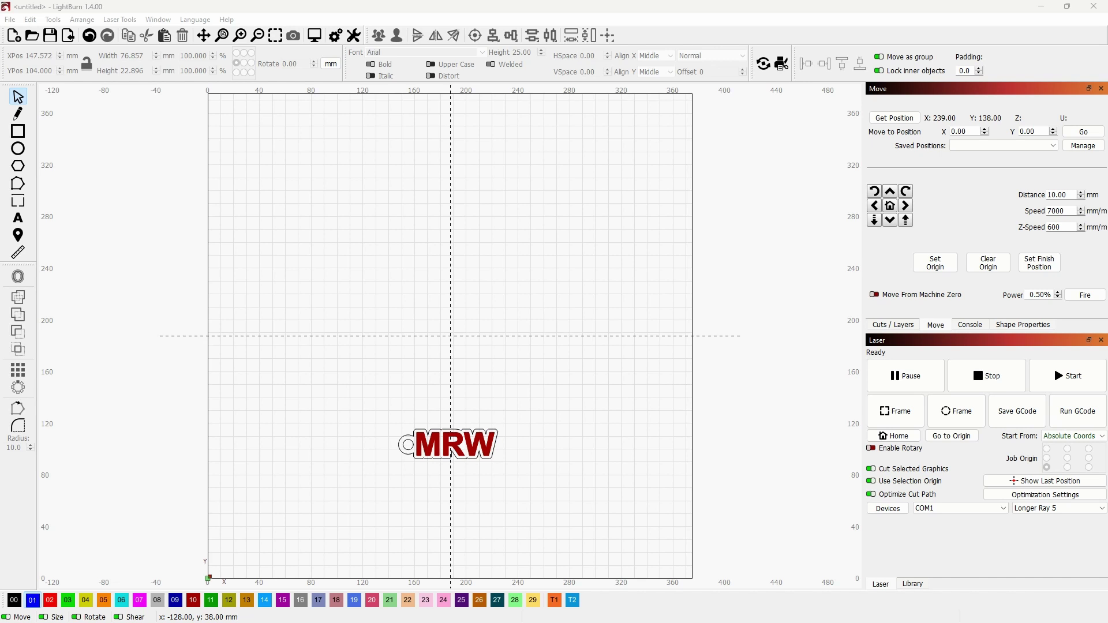
- Switch the active laser to Neje 4 Max, review its Z control options and accept the device settings
left_click(1059, 508)
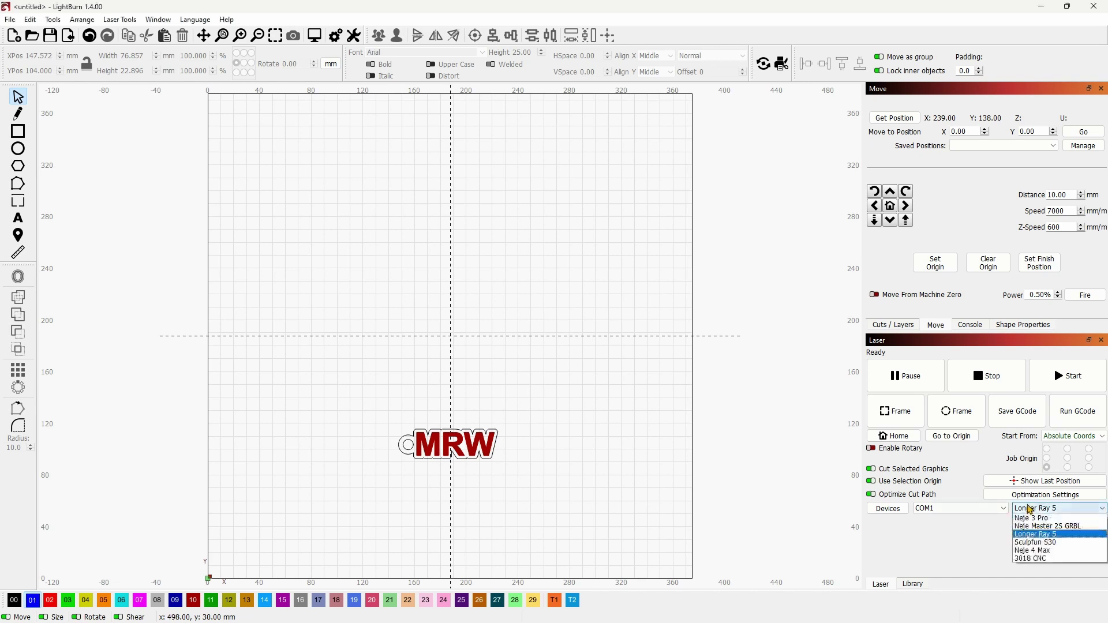
left_click(1048, 551)
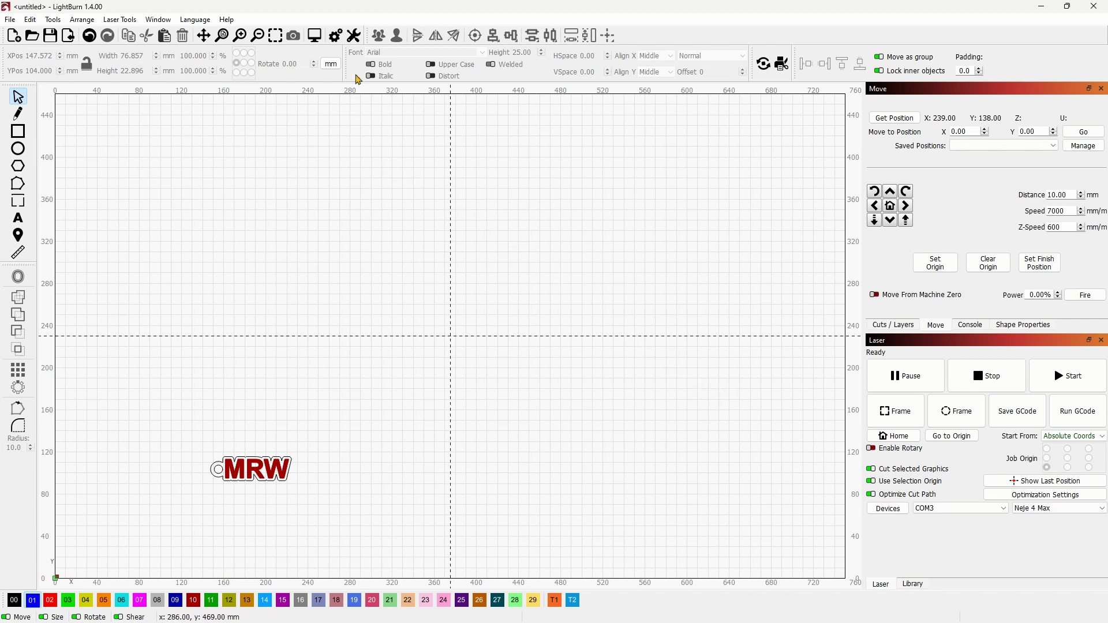
left_click(354, 35)
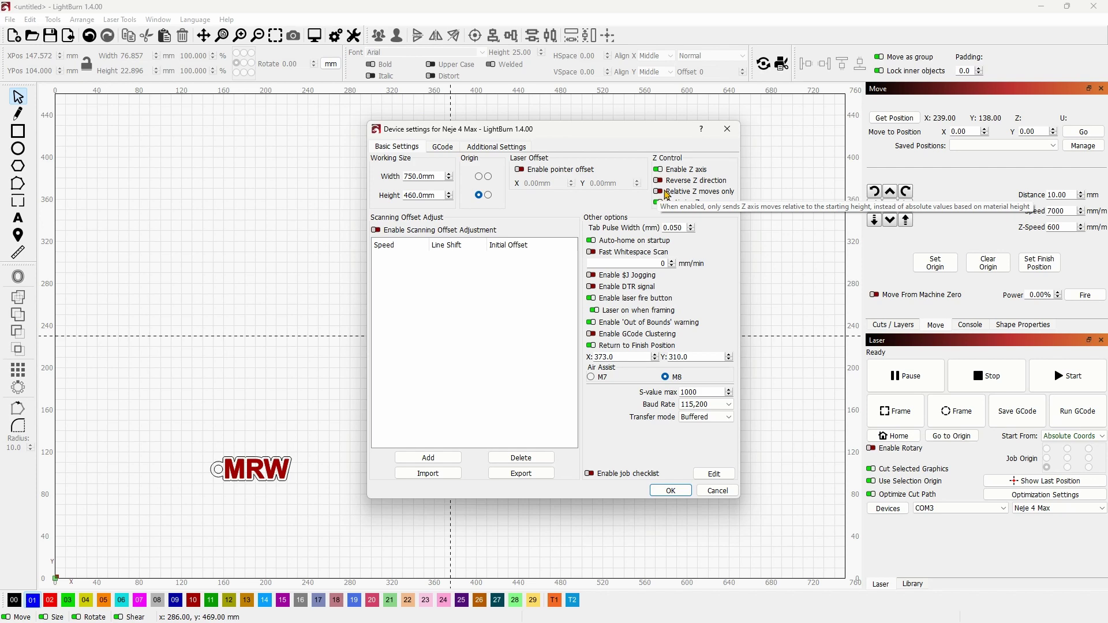
left_click(671, 491)
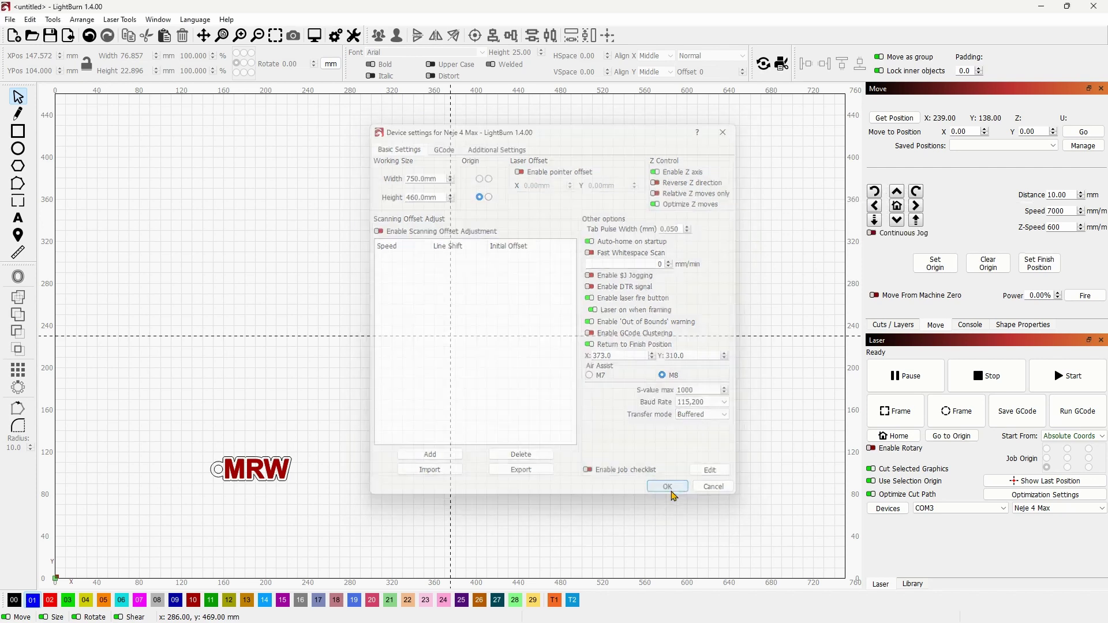
- Move the laser head to a point just above the MRW design's upper-right corner, at about X 225, Y 135
left_click(901, 326)
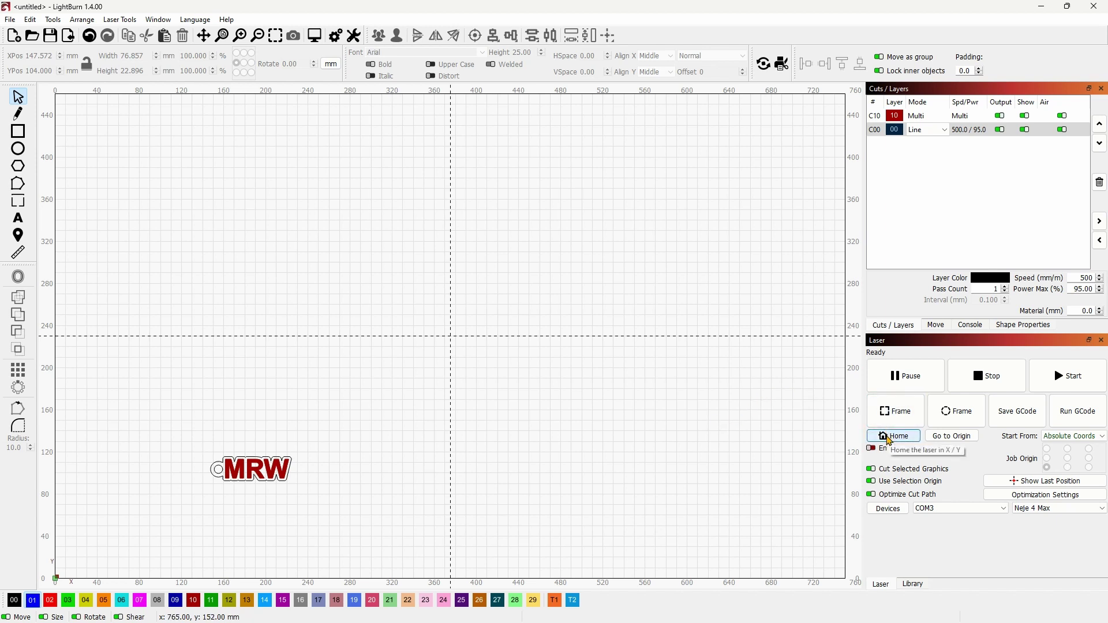
left_click(936, 326)
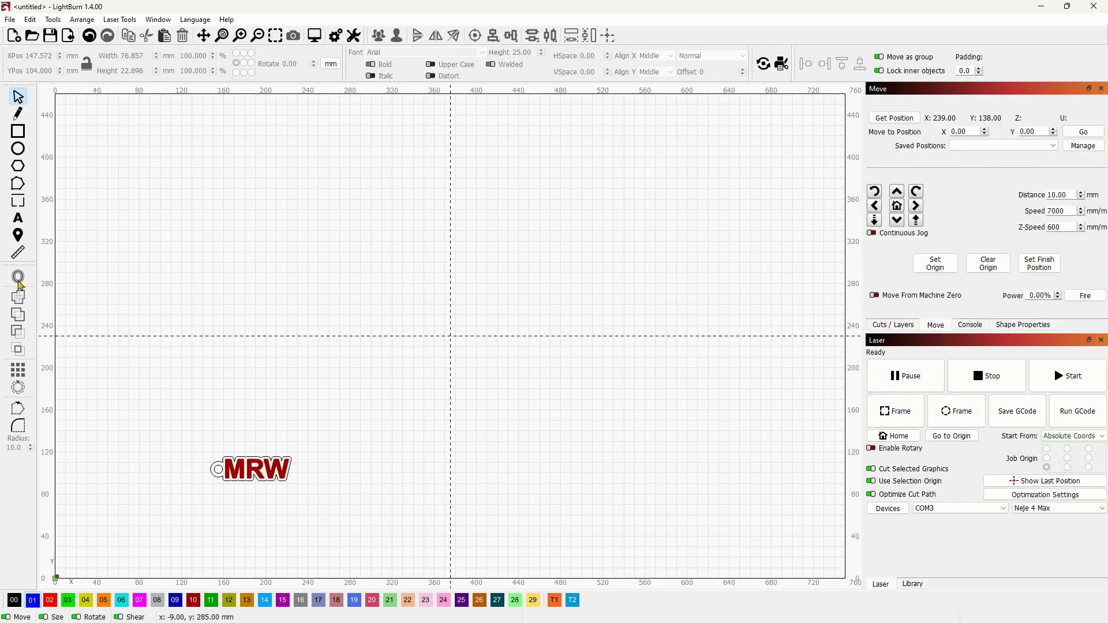
left_click(18, 236)
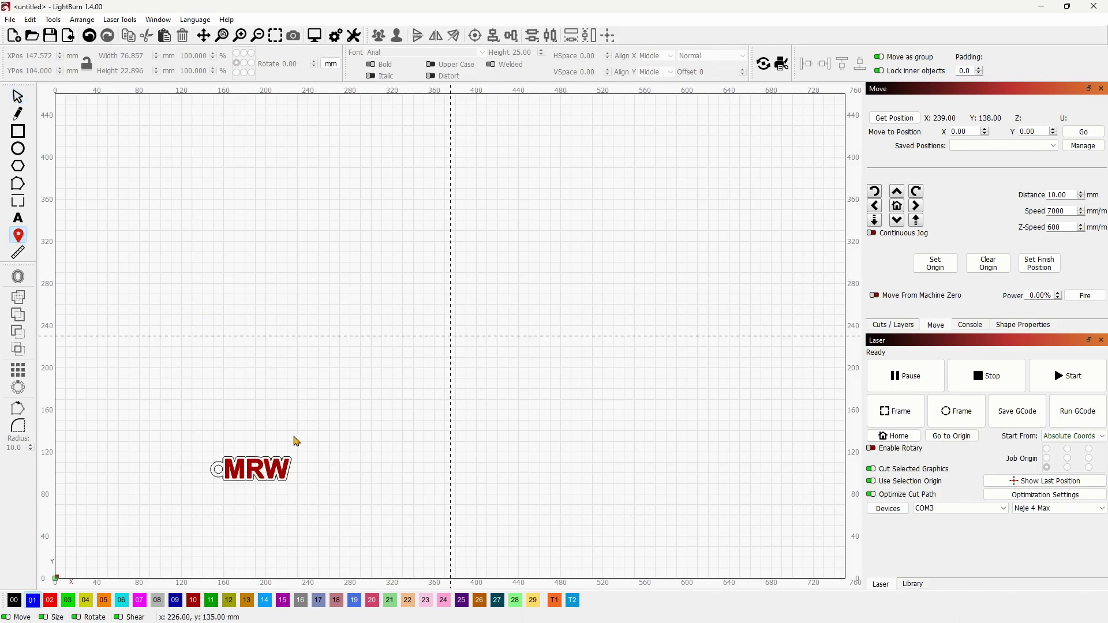
left_click(294, 437)
- Test the Z axis by jogging the laser module down and back up with a distance of 10 mm
double_click(1069, 194)
key("Escape")
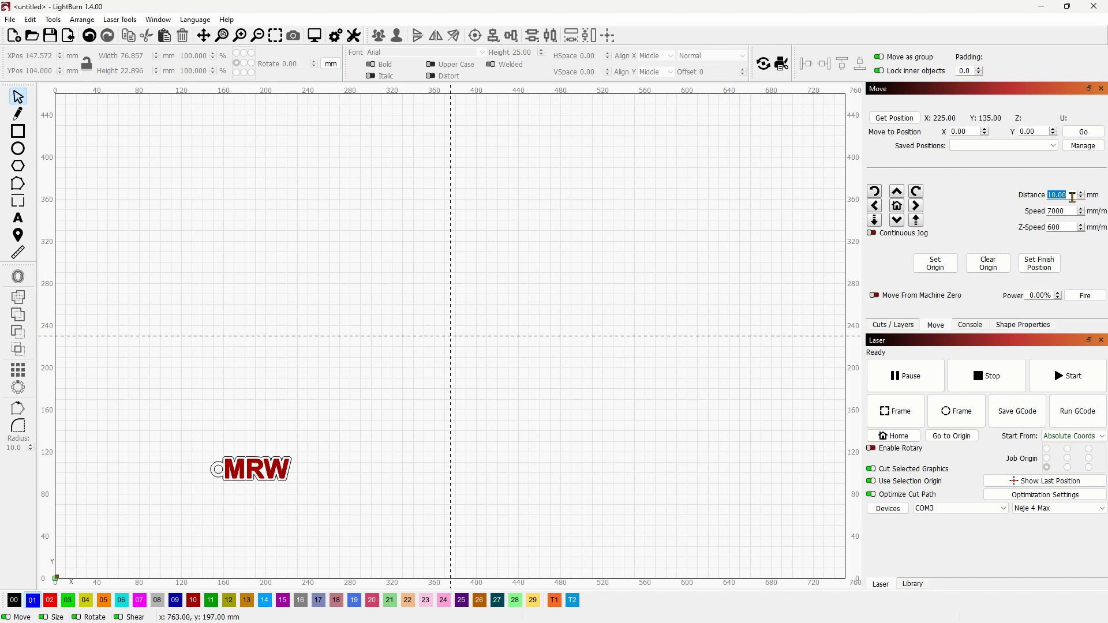
left_click(876, 221)
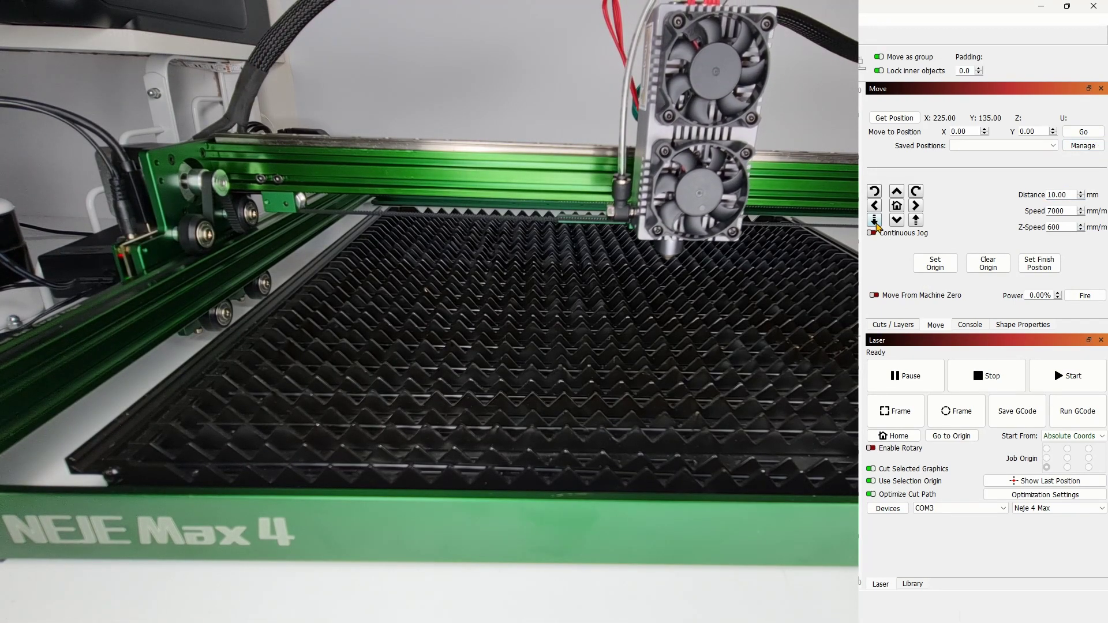
left_click(916, 221)
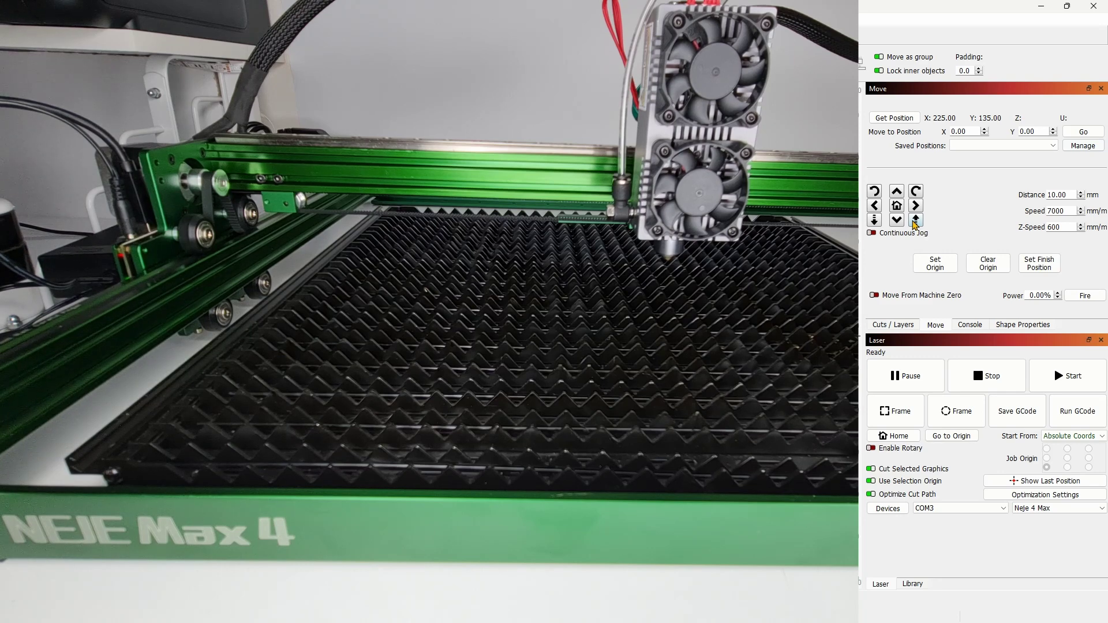
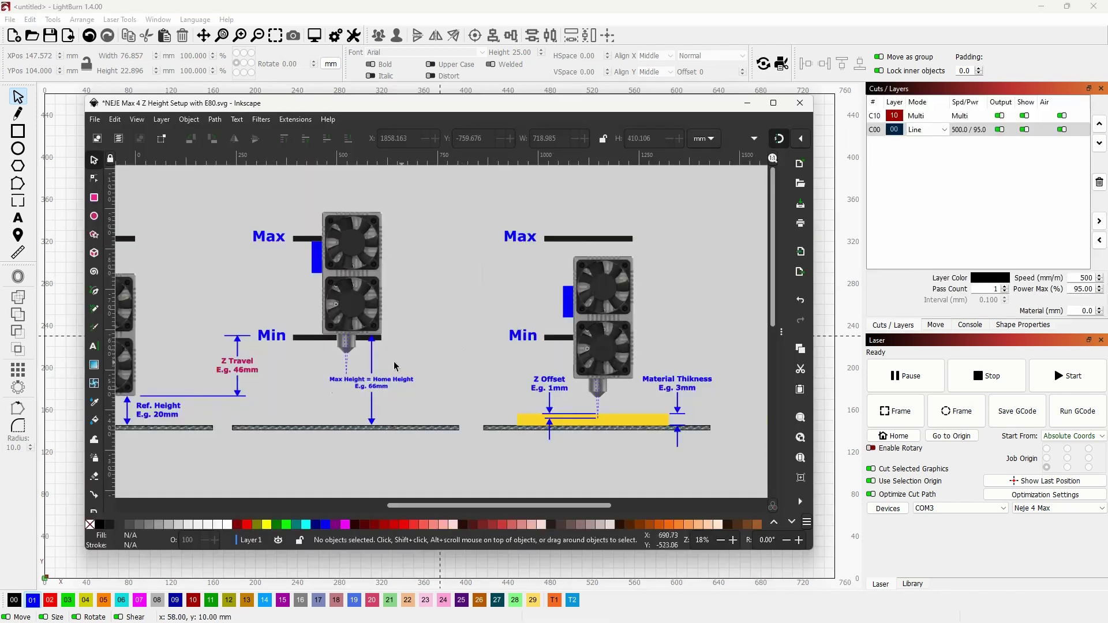
- Review the home height, Z offset and material thickness in the Inkscape diagram, and set LightBurn's material thickness to 3 mm
scroll(402, 385, "up", 2)
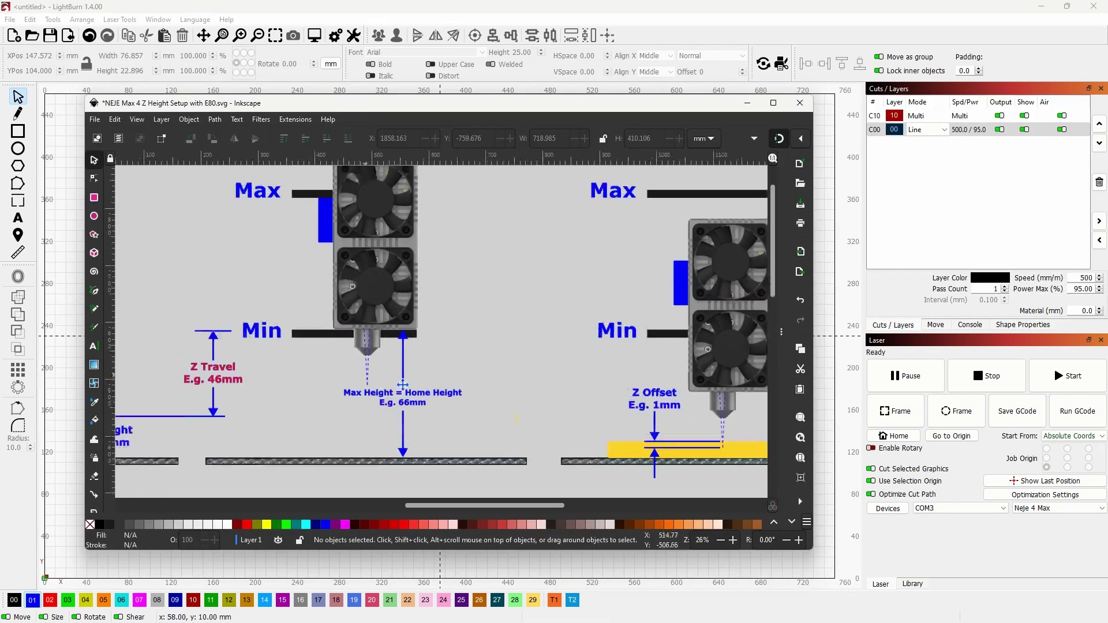
scroll(402, 384, "left", 3)
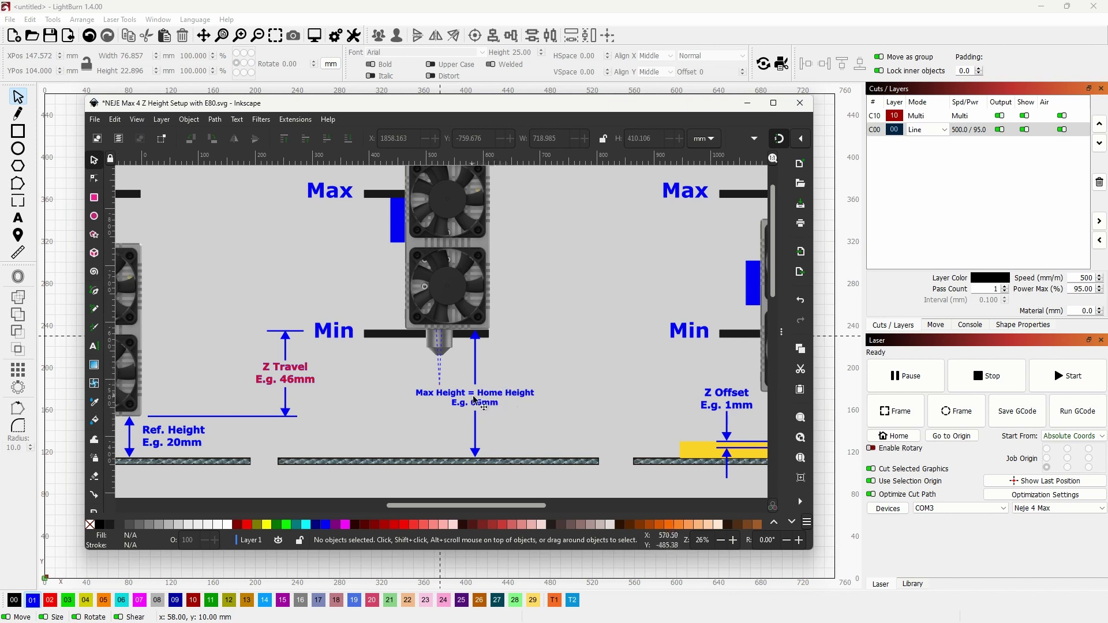
scroll(474, 400, "right", 10)
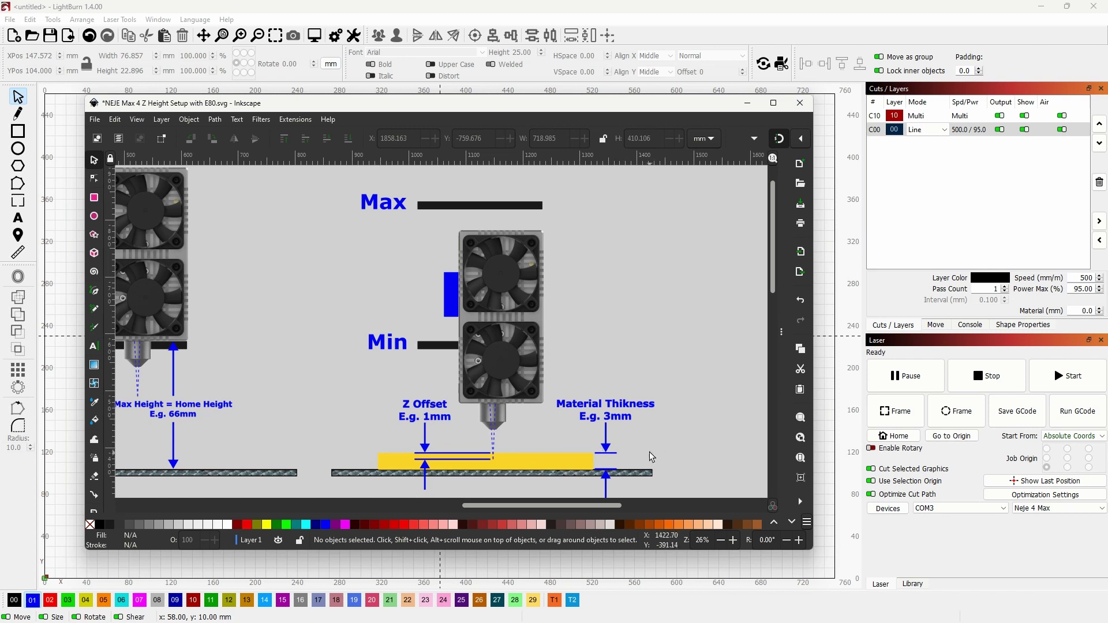
scroll(649, 451, "up", 1)
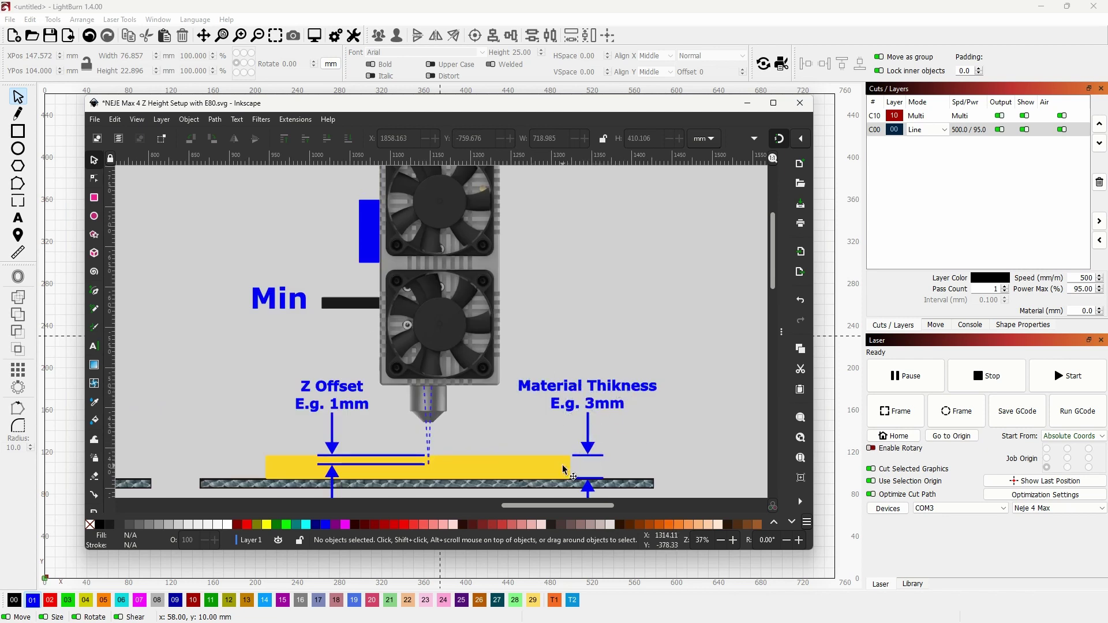
scroll(507, 440, "left", 2)
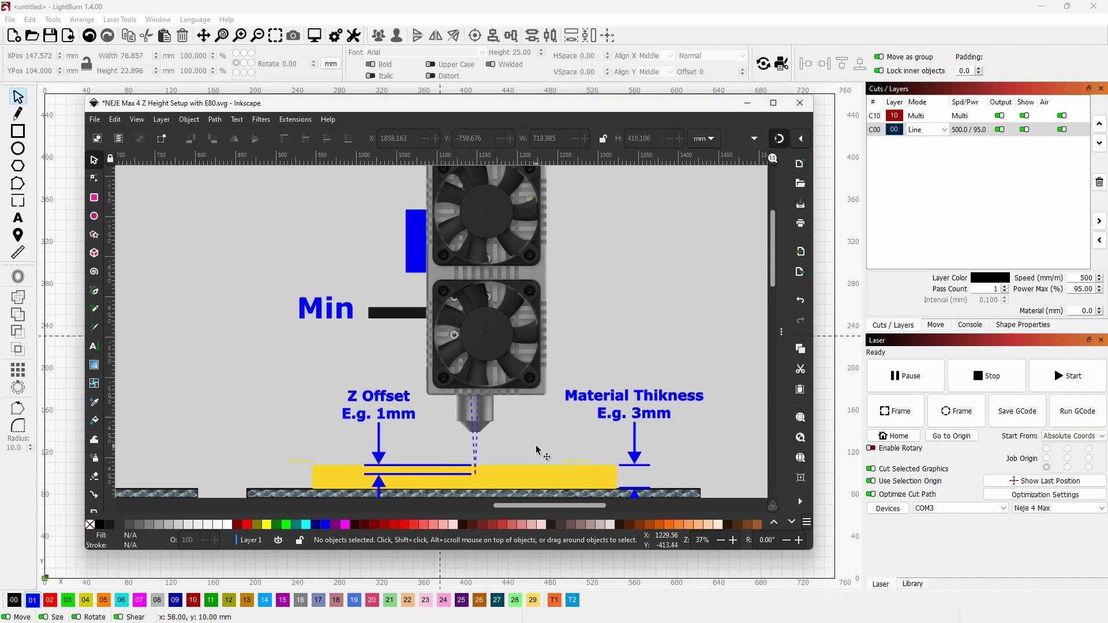
scroll(539, 453, "down", 2)
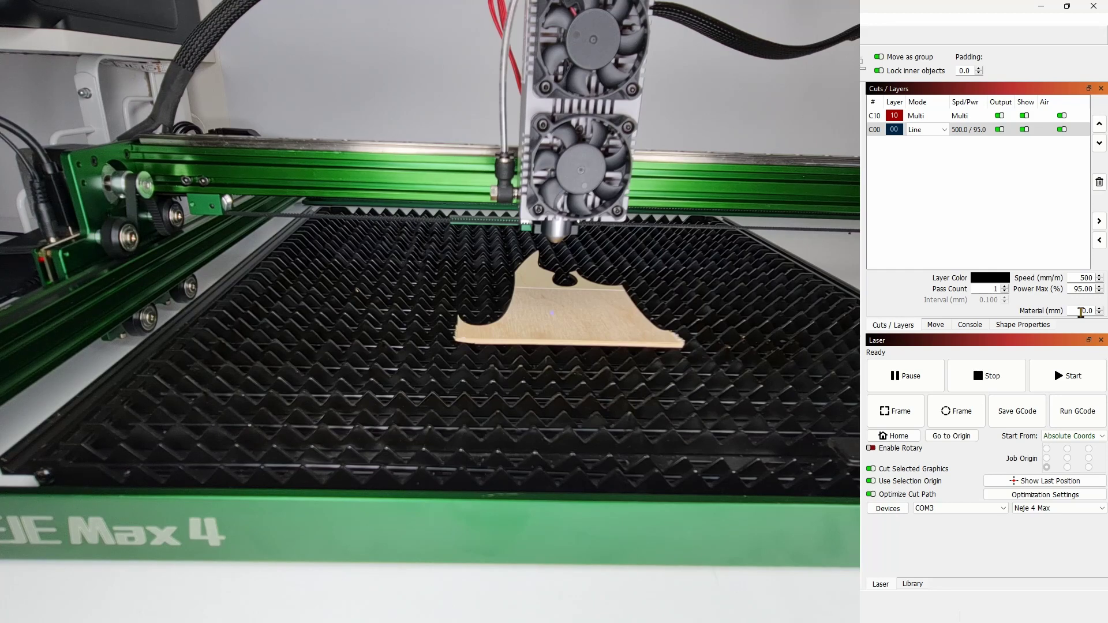
type("3")
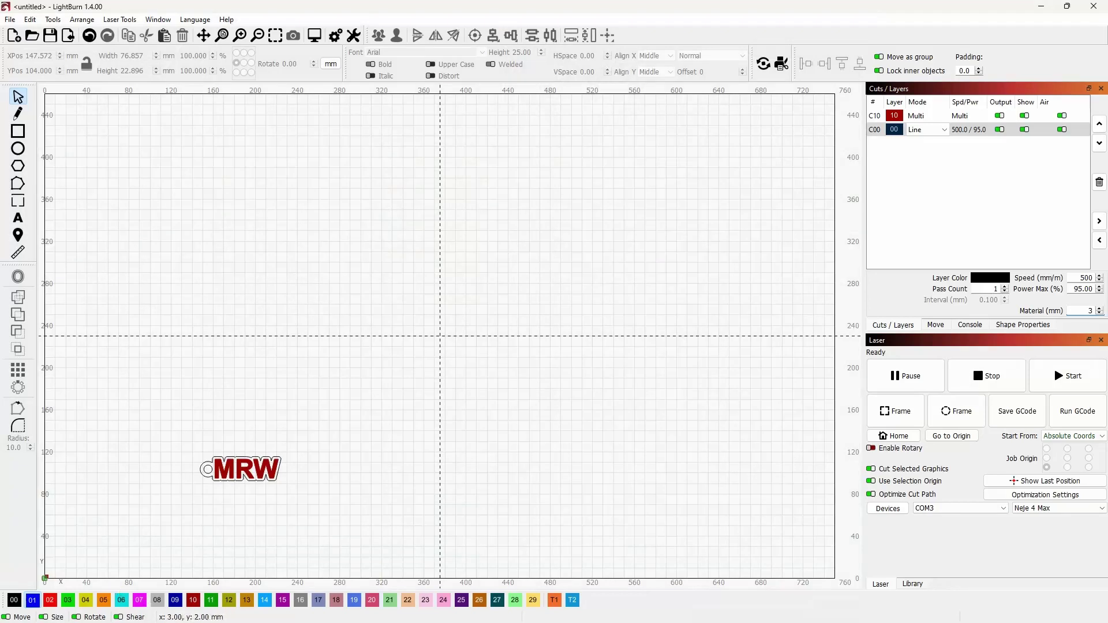
- Switch to the Inkscape diagram and examine the Z move illustration, including where the beam focuses on the bed
key("alt+Tab")
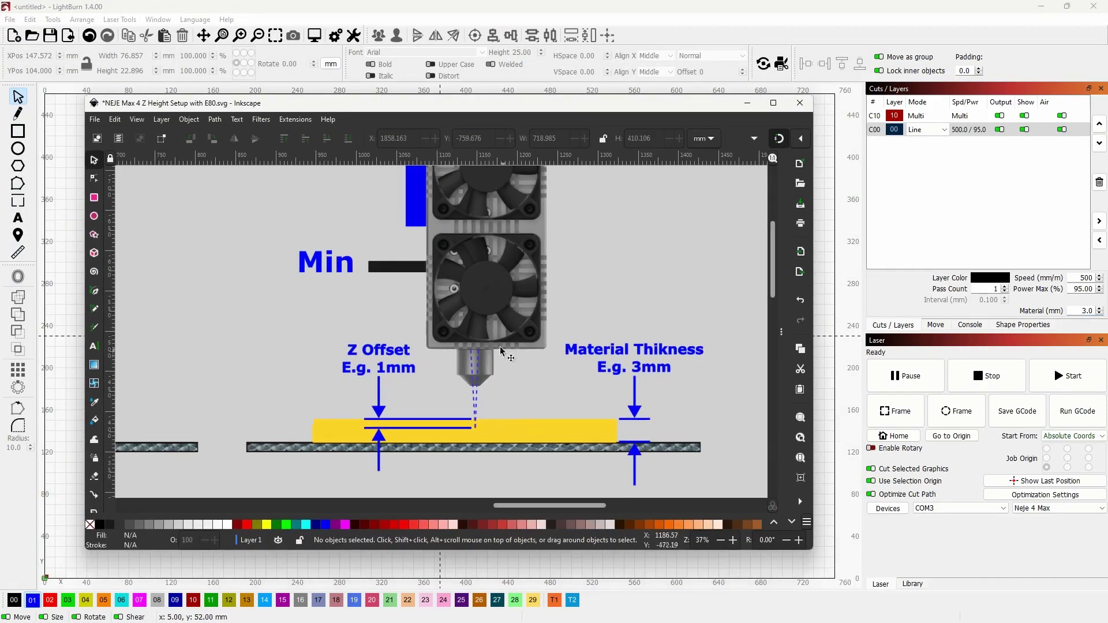
scroll(423, 332, "down", 1)
scroll(462, 332, "down", 2)
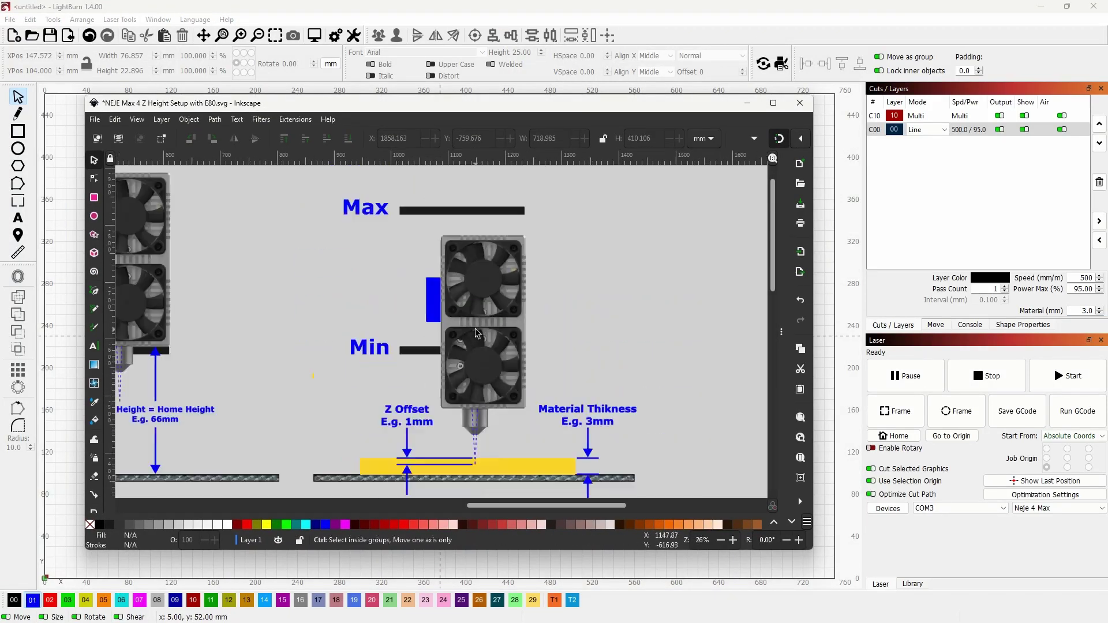
scroll(591, 365, "right", 5)
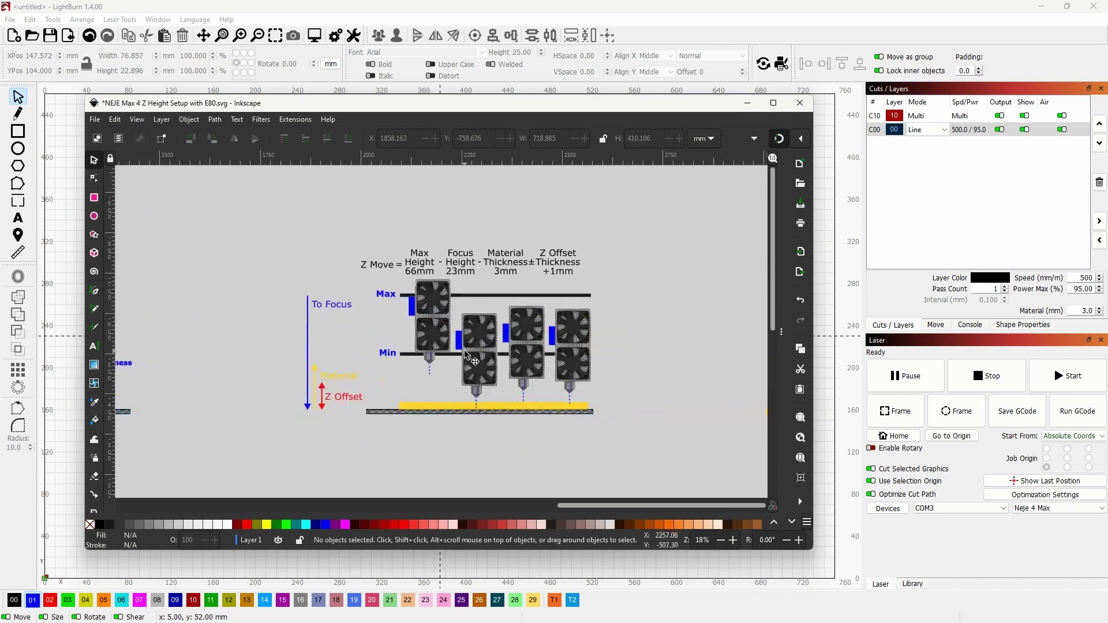
scroll(408, 328, "up", 1)
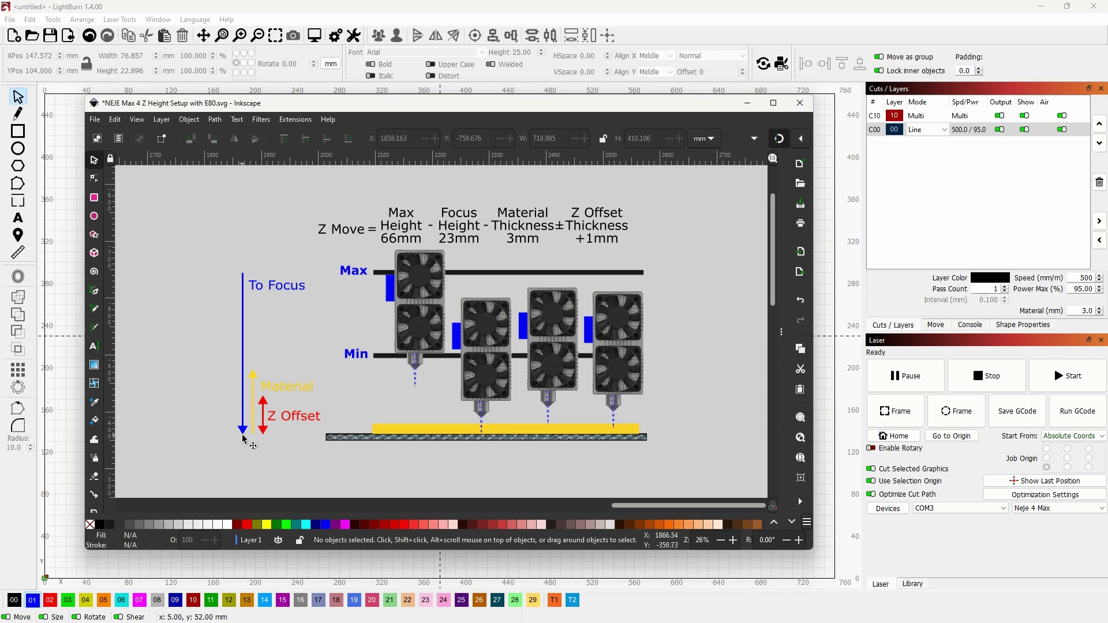
scroll(484, 431, "up", 3)
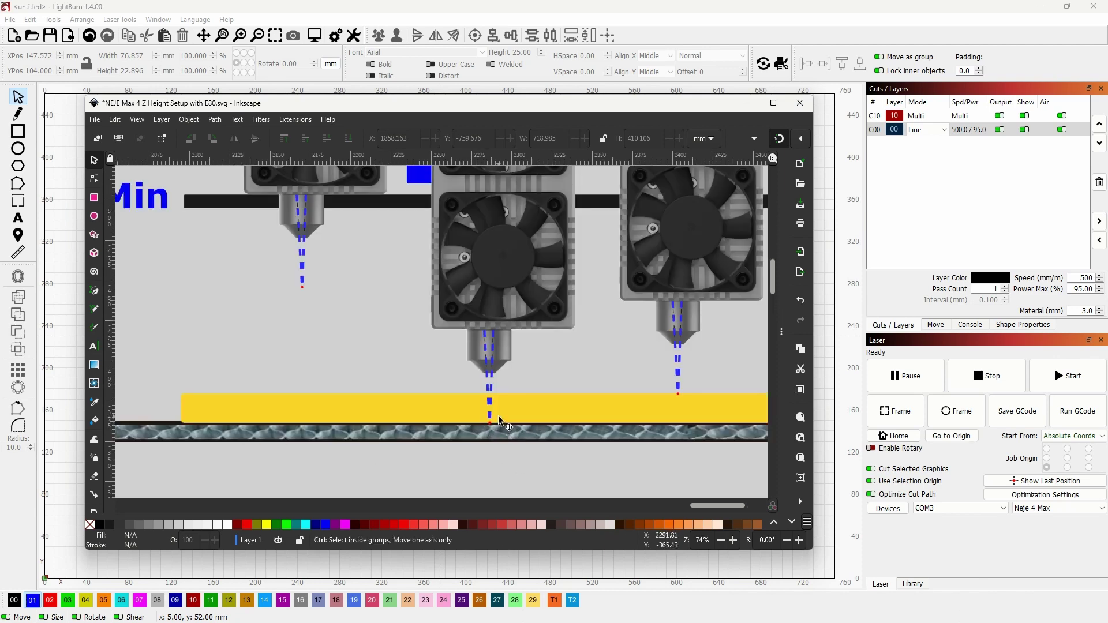
scroll(497, 417, "down", 2)
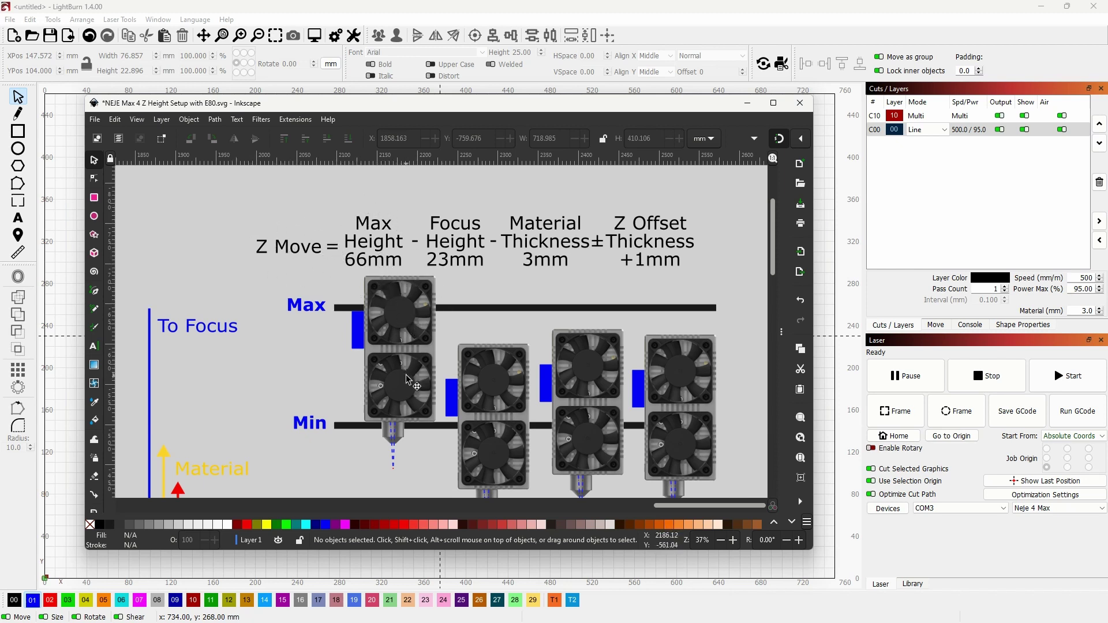
- Examine the max height and focus height terms of the Z move formula against the laser module positions
scroll(414, 334, "down", 2)
scroll(414, 334, "down", 2)
scroll(432, 427, "up", 6)
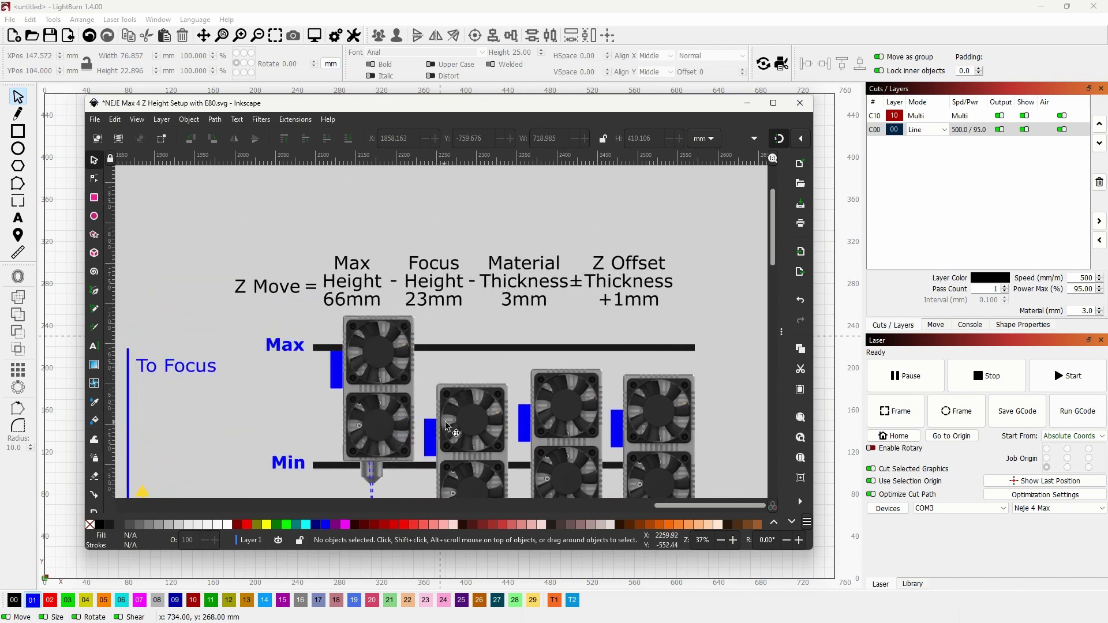
scroll(456, 445, "down", 1)
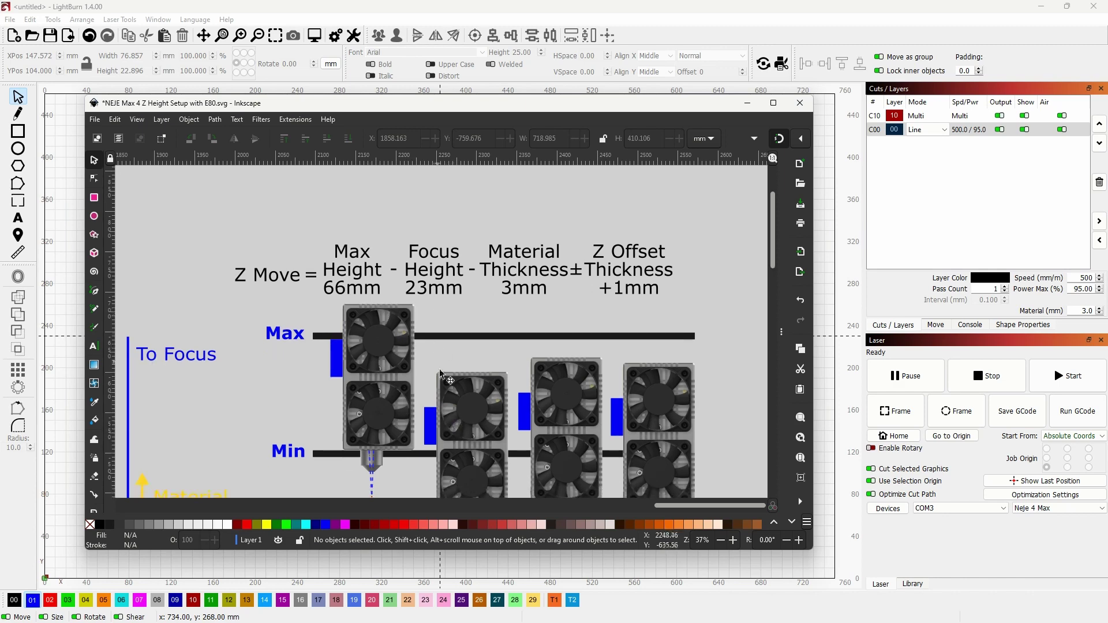
scroll(447, 378, "down", 3)
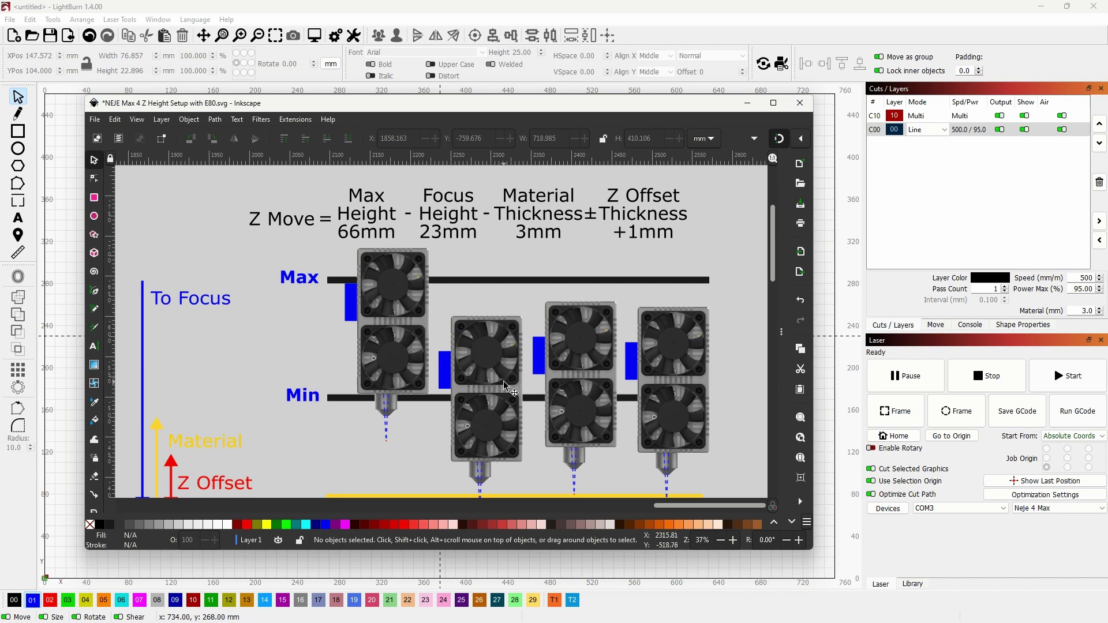
scroll(500, 388, "down", 3)
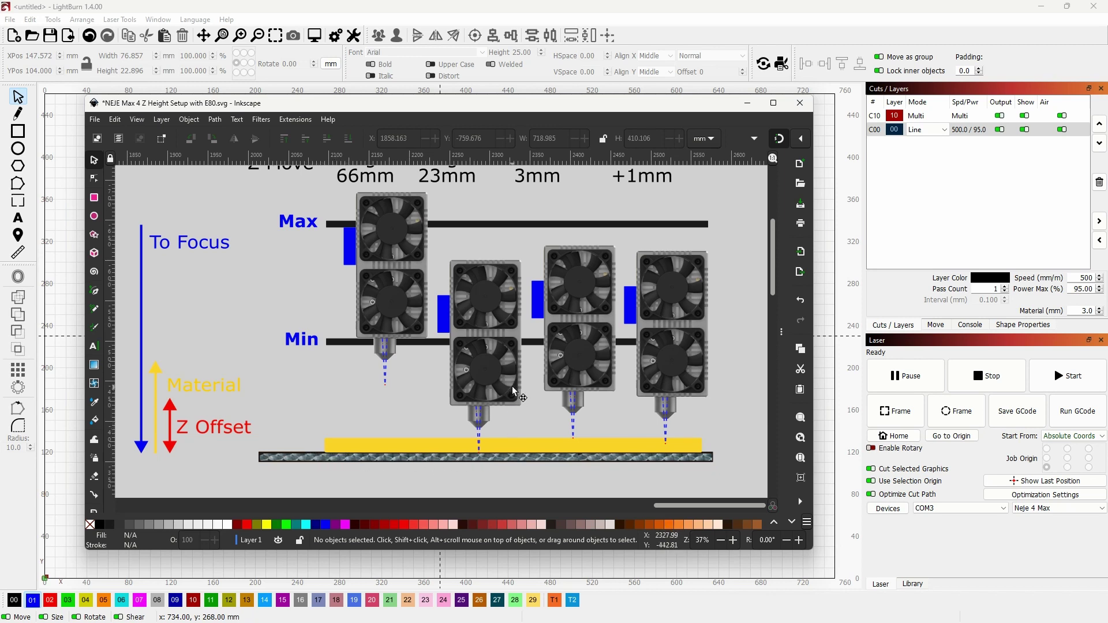
- Examine how material thickness and Z offset thickness change the laser's focus position in the Z move formula
scroll(520, 369, "up", 3)
scroll(491, 276, "up", 1)
scroll(490, 276, "right", 1)
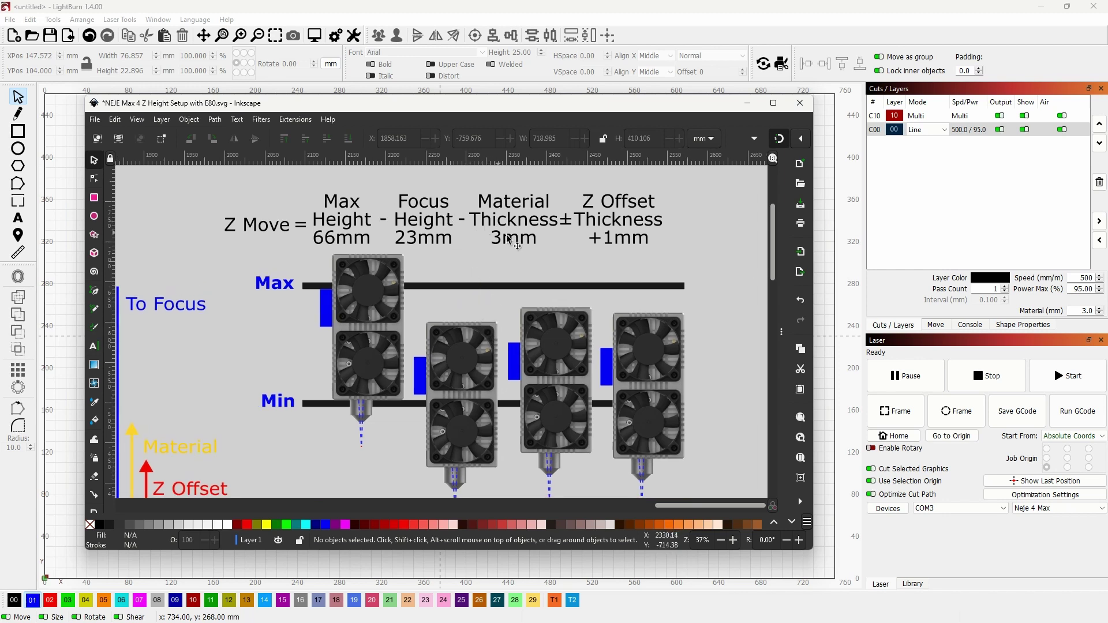
scroll(491, 361, "down", 6)
scroll(492, 361, "right", 2)
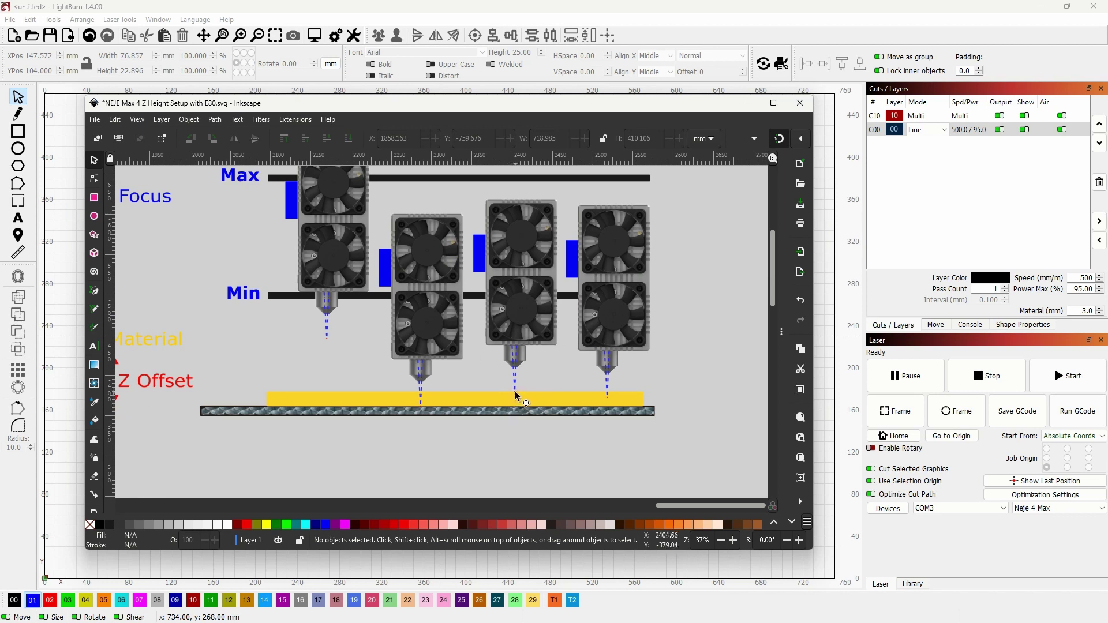
scroll(527, 372, "up", 5)
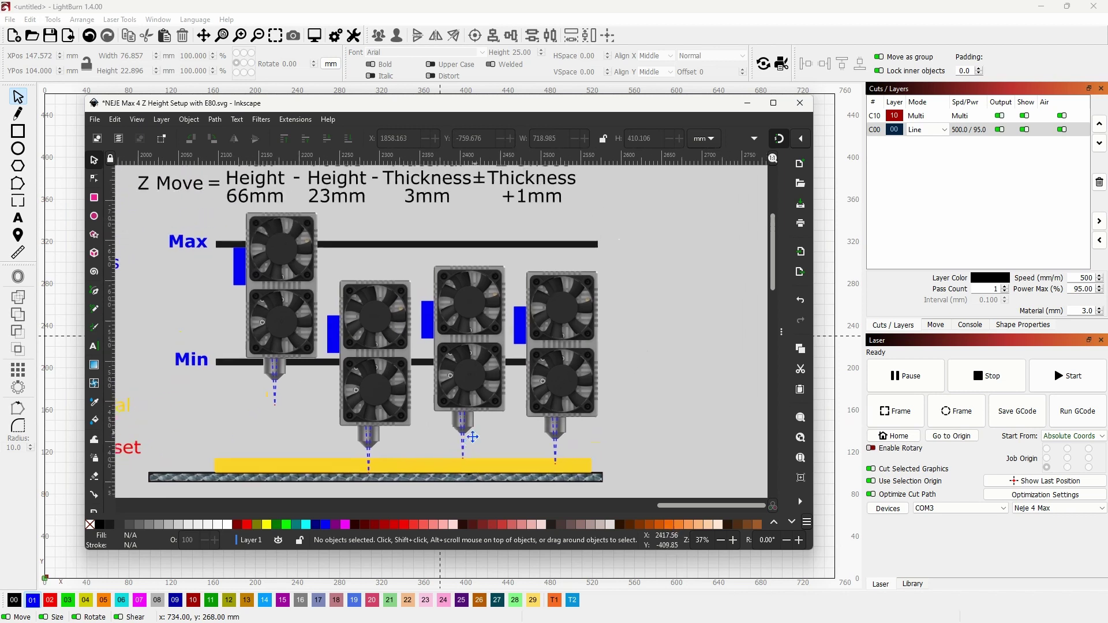
scroll(508, 288, "right", 4)
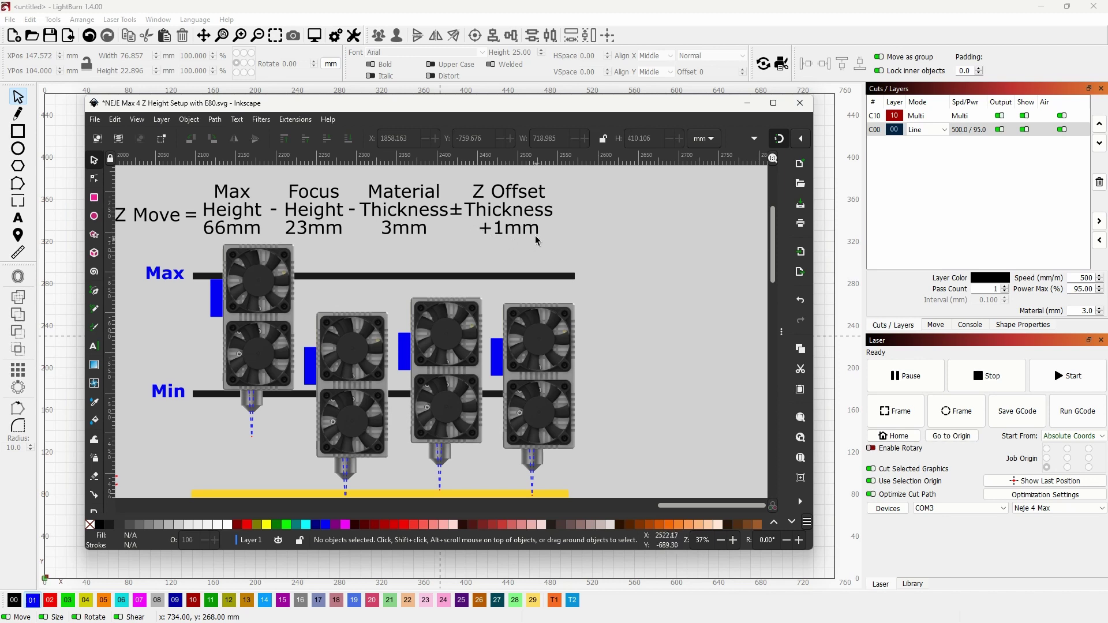
scroll(618, 419, "down", 2)
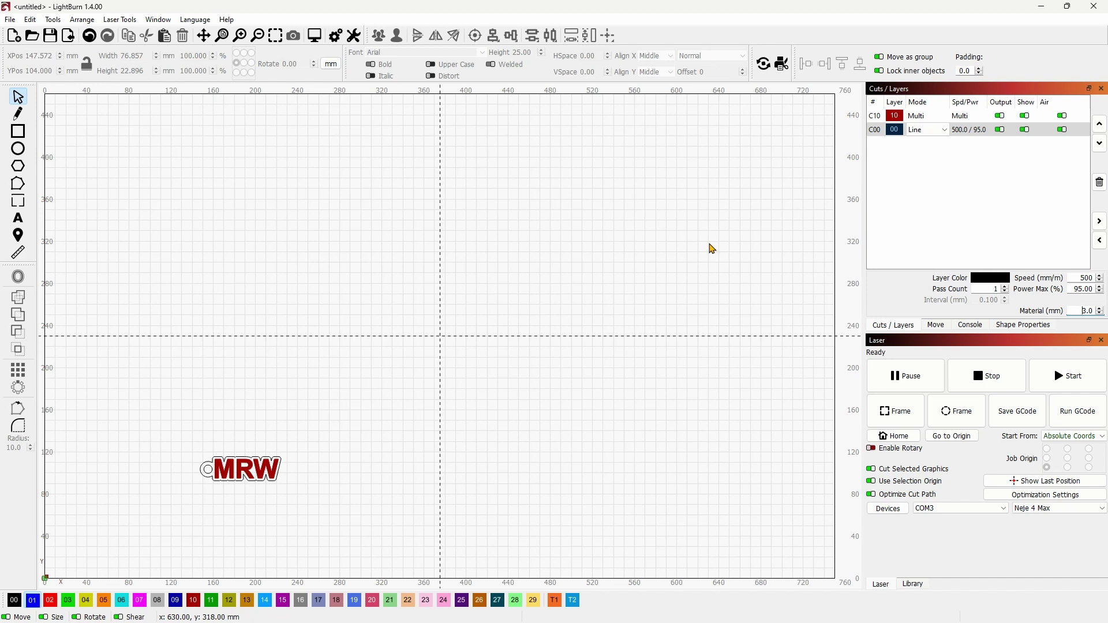
- Open the cut settings of layer C00 in LightBurn and set its Z offset to 43 mm
left_click(1078, 310)
double_click(961, 132)
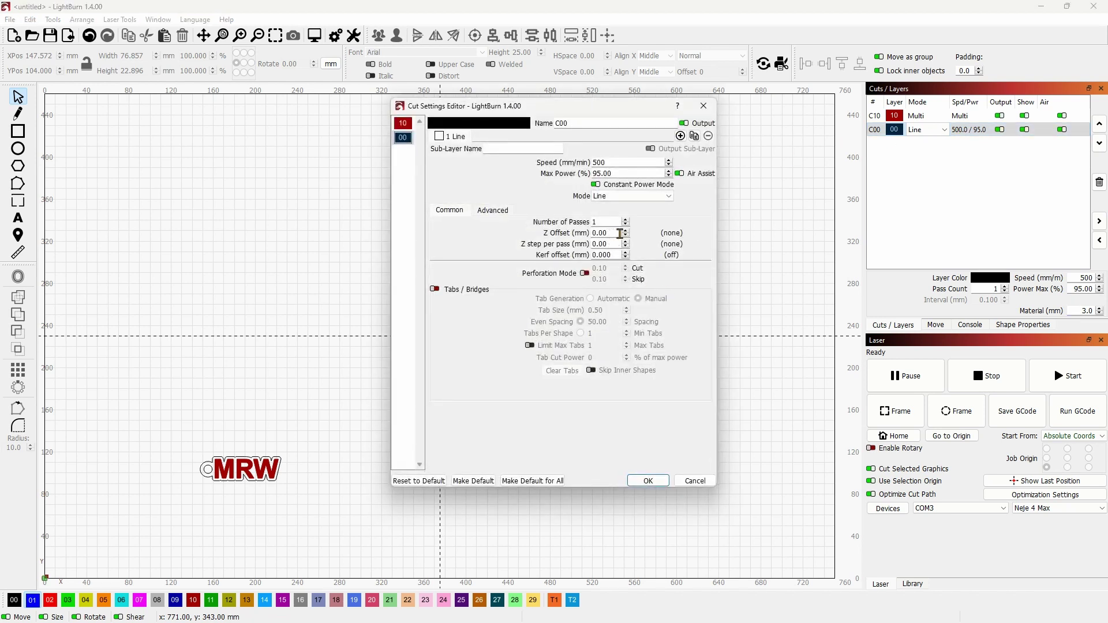
left_click_drag(619, 233, 592, 233)
left_click(617, 235)
left_click_drag(617, 233, 590, 233)
type("43")
key("Tab")
left_click(609, 245)
- Change layer C00's Z offset to 44 mm and accept the cut settings
left_click(612, 233)
left_click_drag(617, 232, 591, 233)
type("44")
left_click(612, 242)
left_click(648, 481)
- Set layer C10's Z offset to 42 mm for the Line sub-layer and 43 mm for the Fill sub-layer, accepting the cut settings
double_click(959, 116)
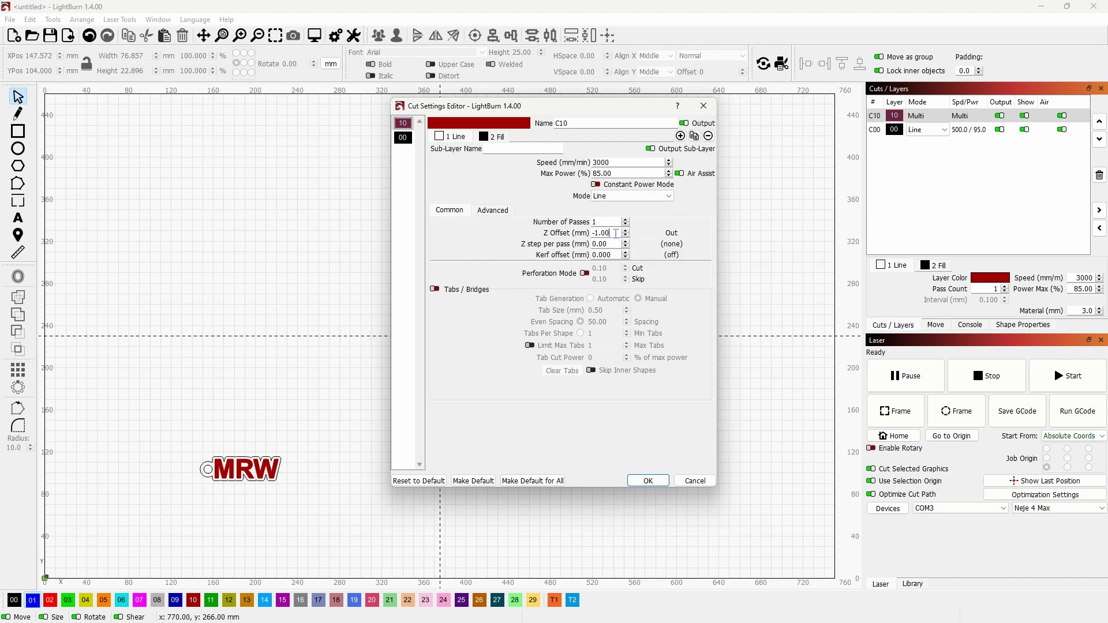
left_click_drag(615, 233, 583, 234)
type("42")
left_click(488, 140)
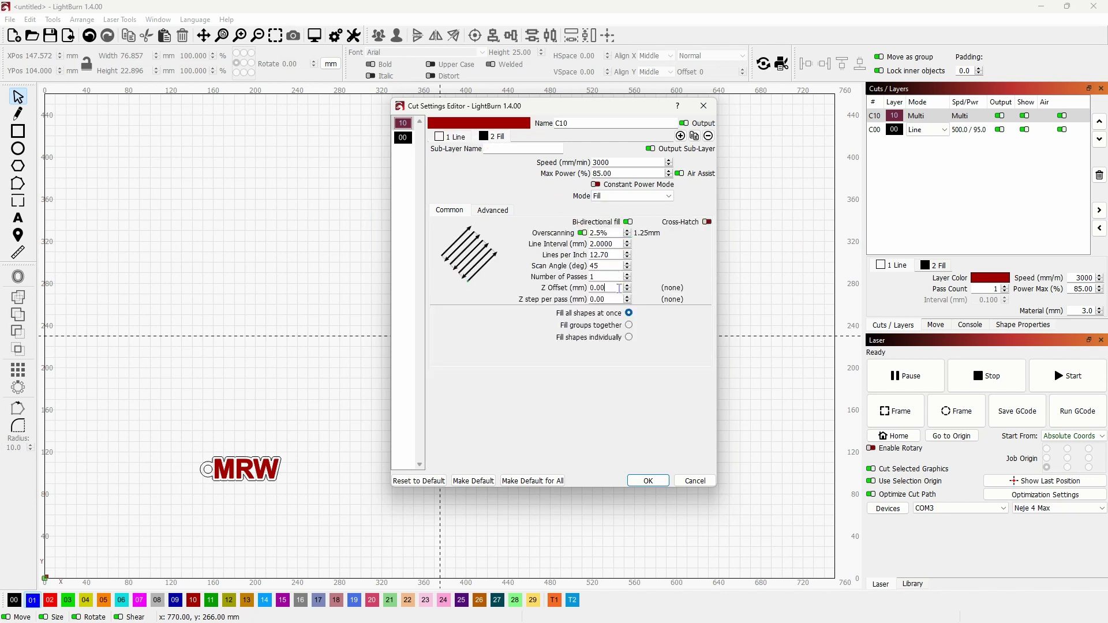
left_click_drag(619, 288, 589, 292)
type("43")
left_click(651, 484)
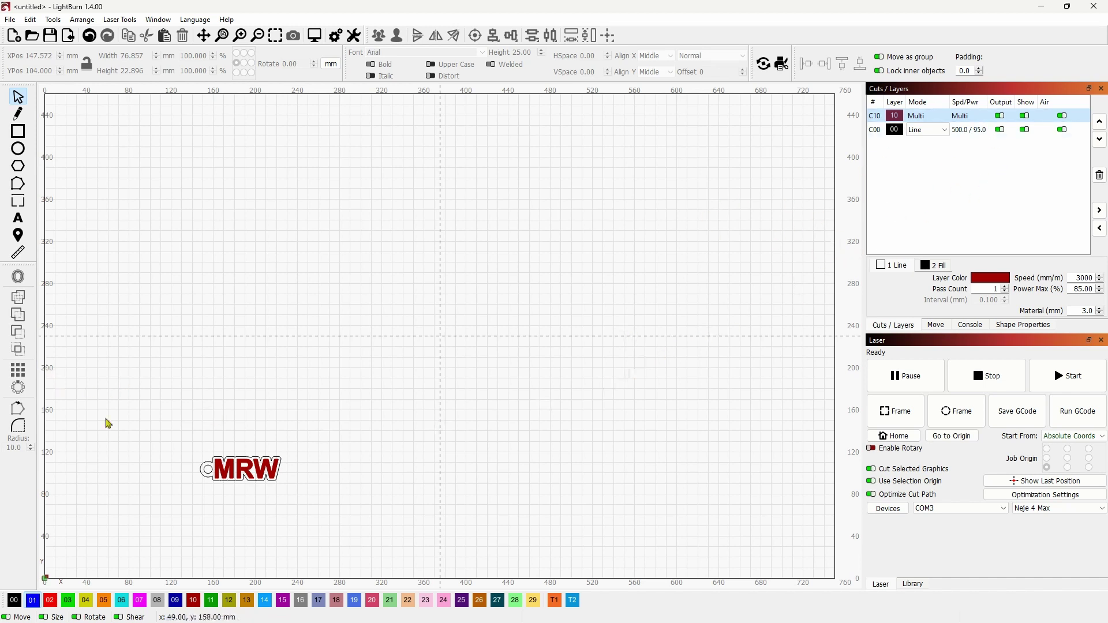
- Draw a circle about 13 mm in diameter just above the MRW design and assign it to layer 00
left_click(25, 151)
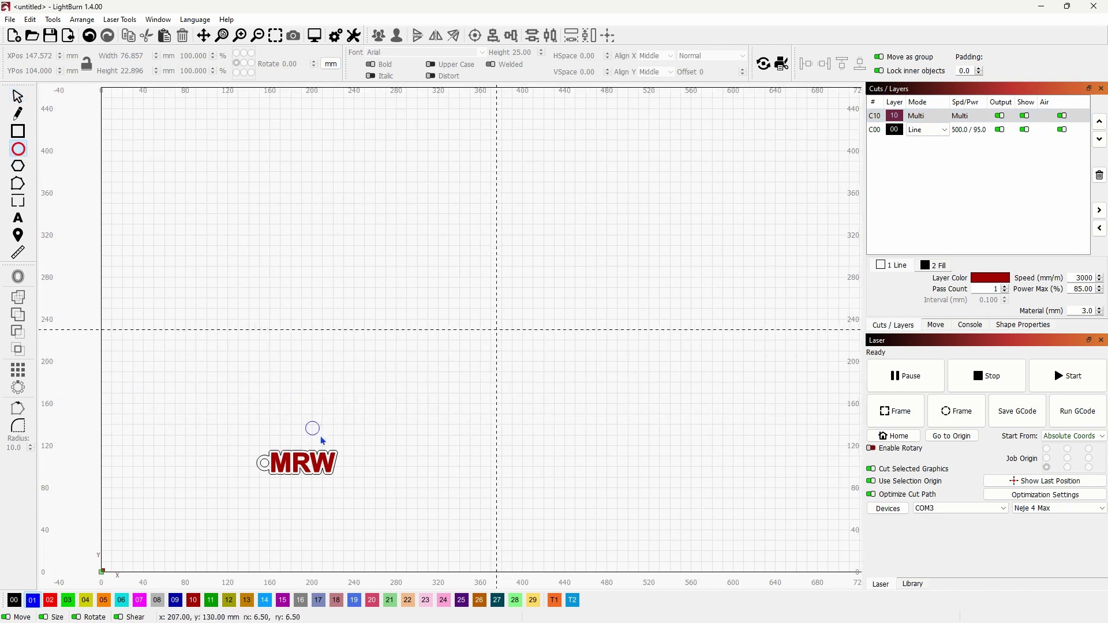
left_click_drag(322, 441, 322, 441)
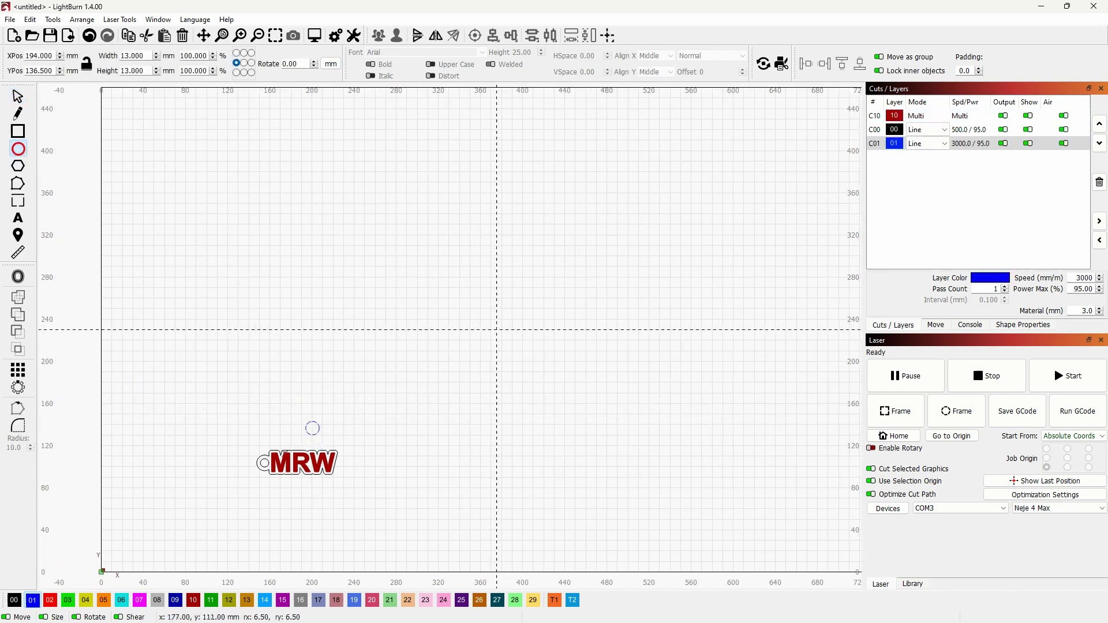
left_click(15, 602)
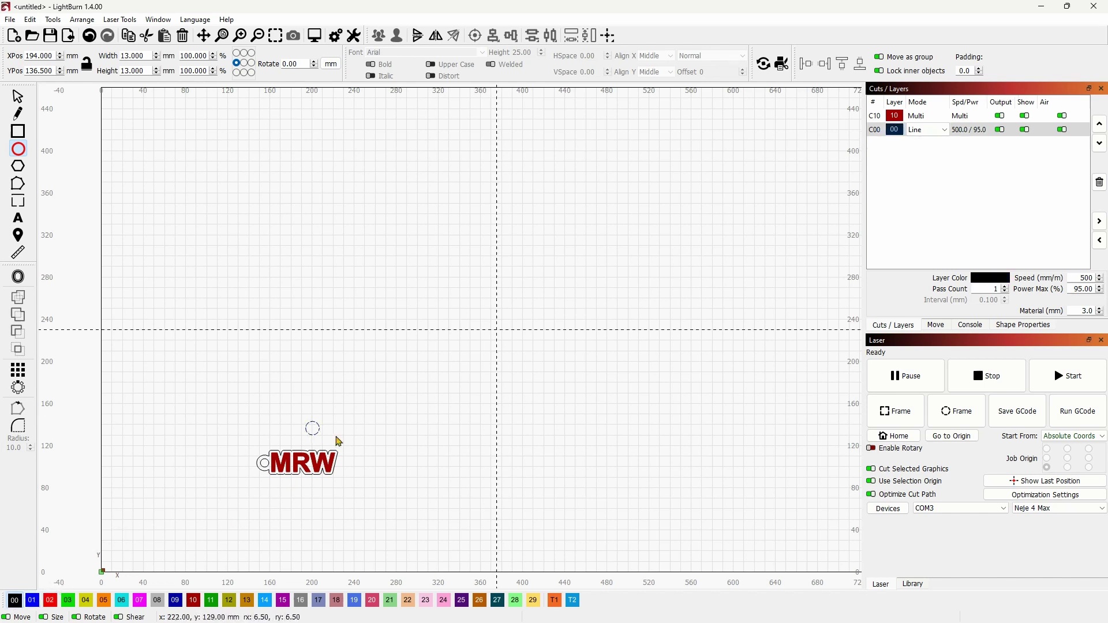
- Set layer C00's Z offset to 44.5 mm and accept the cut settings
double_click(972, 131)
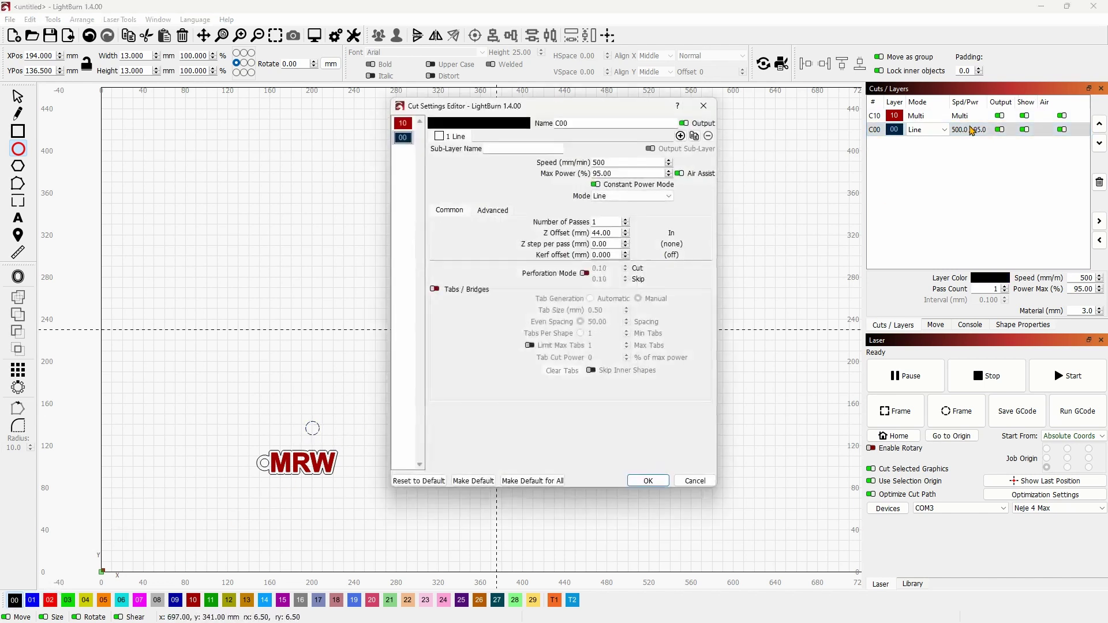
double_click(608, 232)
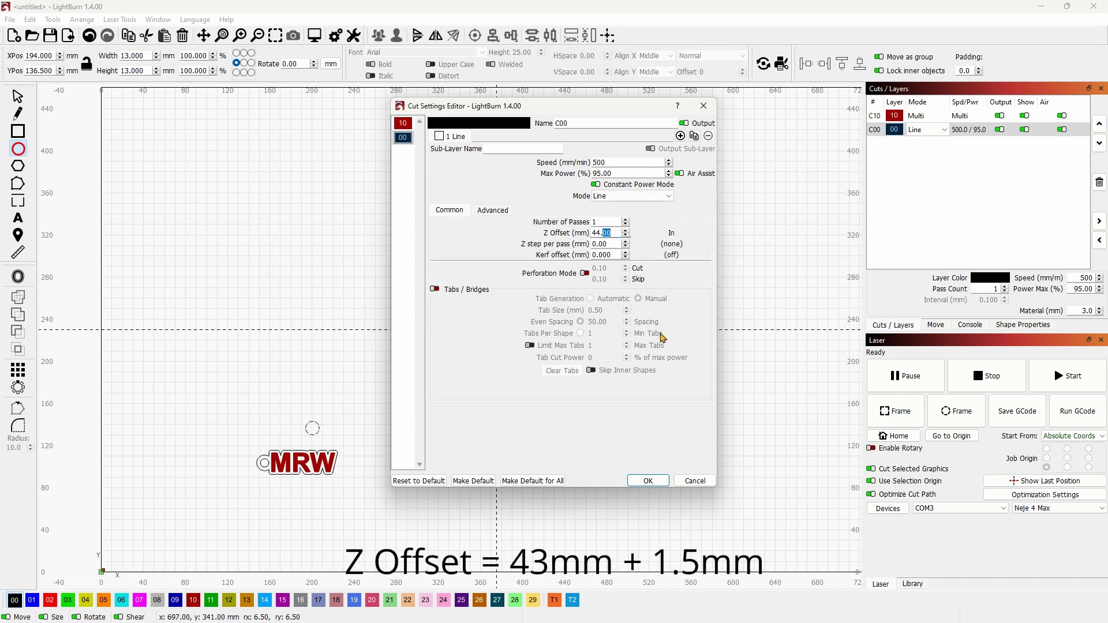
type("5")
left_click(645, 481)
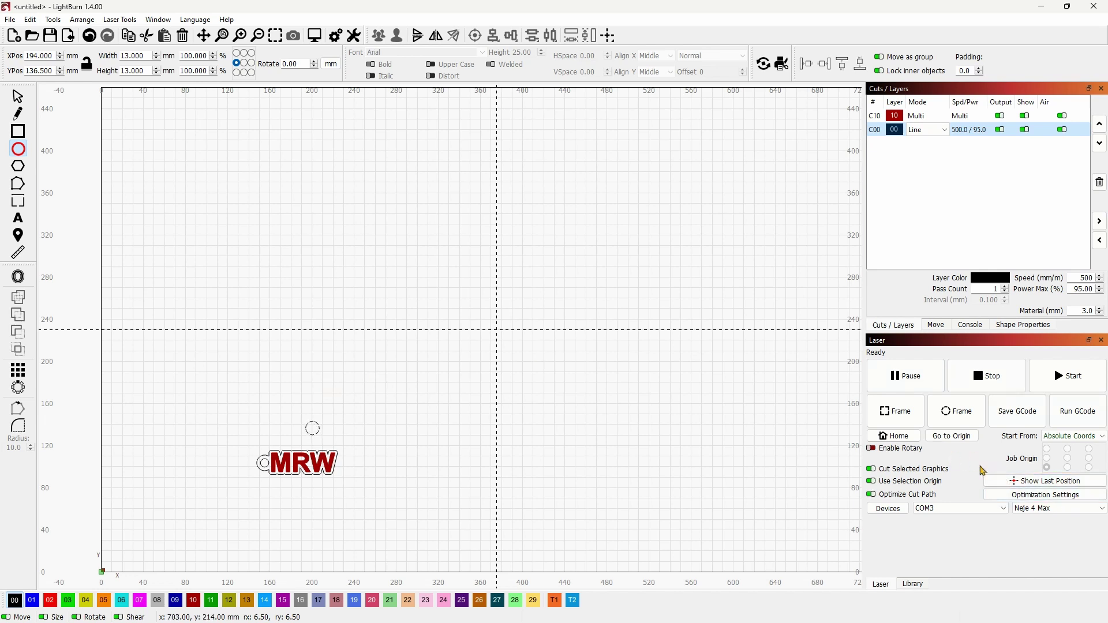
- Frame the circle on the workpiece and start the laser job
left_click(898, 413)
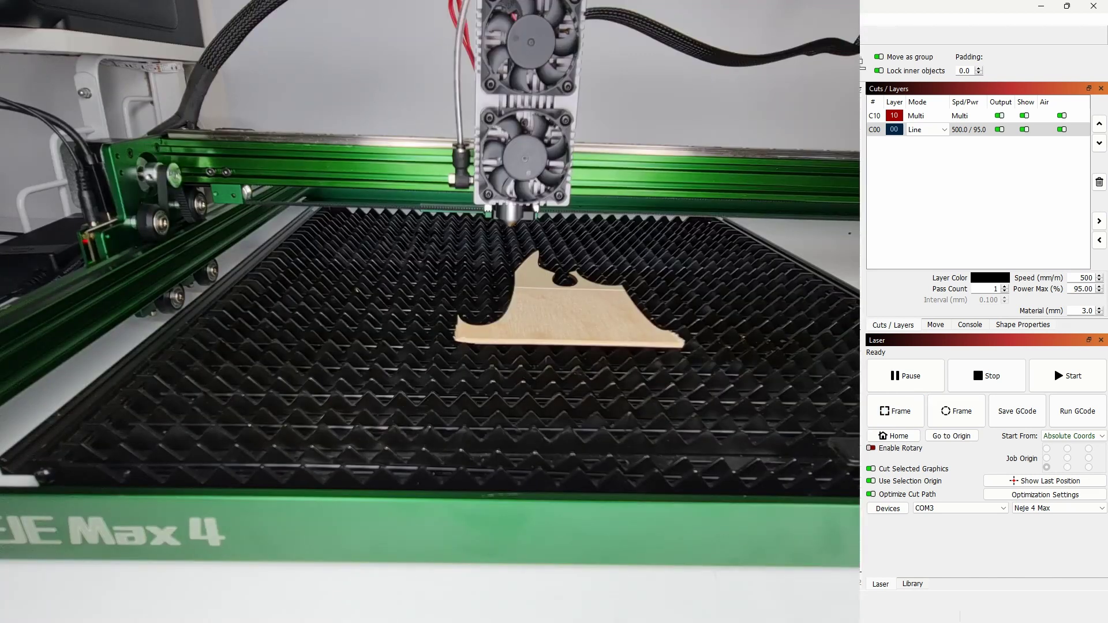
left_click(906, 419)
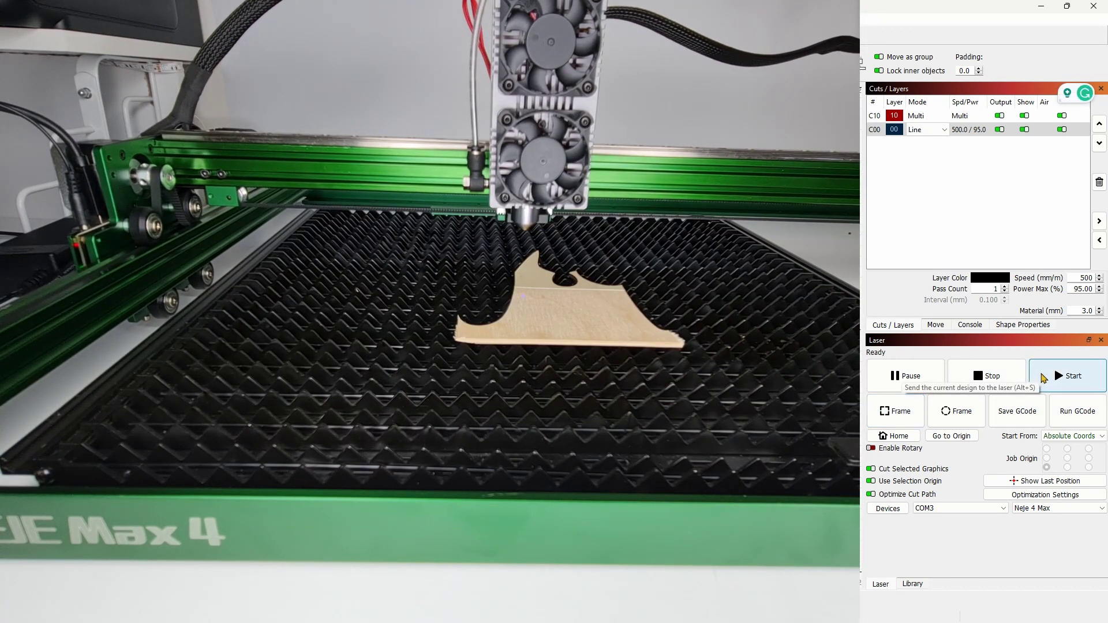
left_click(1043, 378)
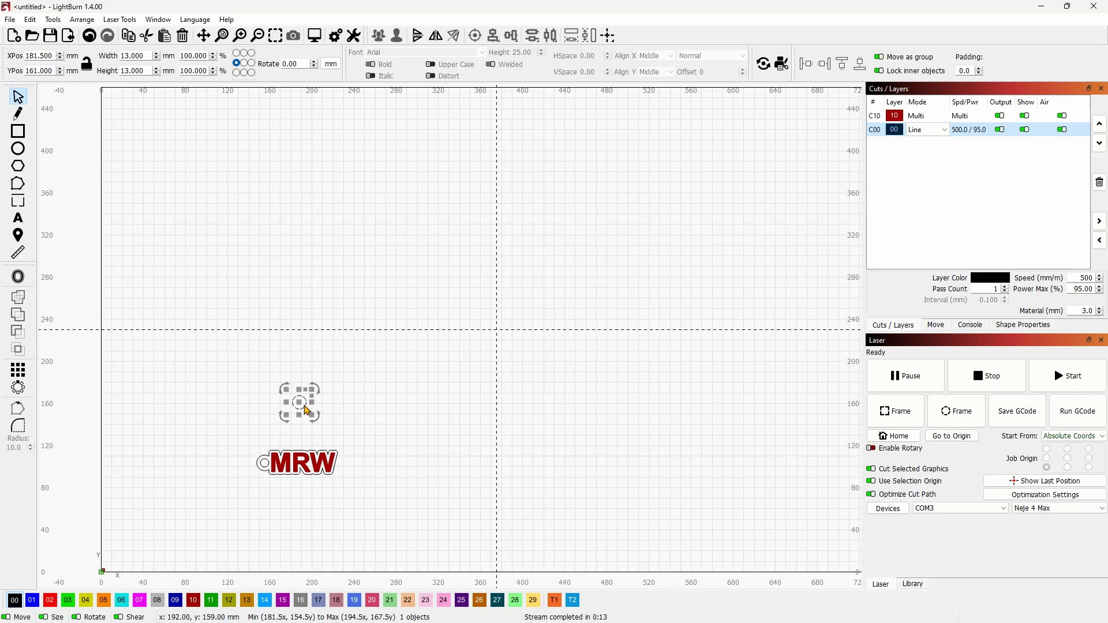
- Inspect the G54 coordinate system command in the Test-Circle.gc file and close the preview and the Test folder
left_click(572, 480)
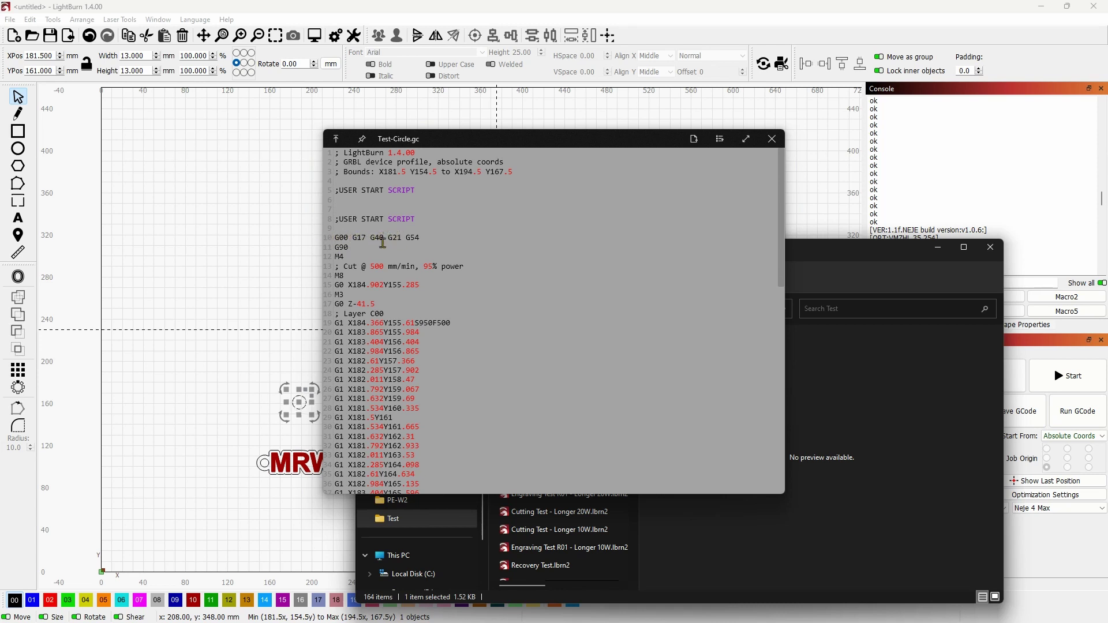
left_click_drag(403, 237, 425, 243)
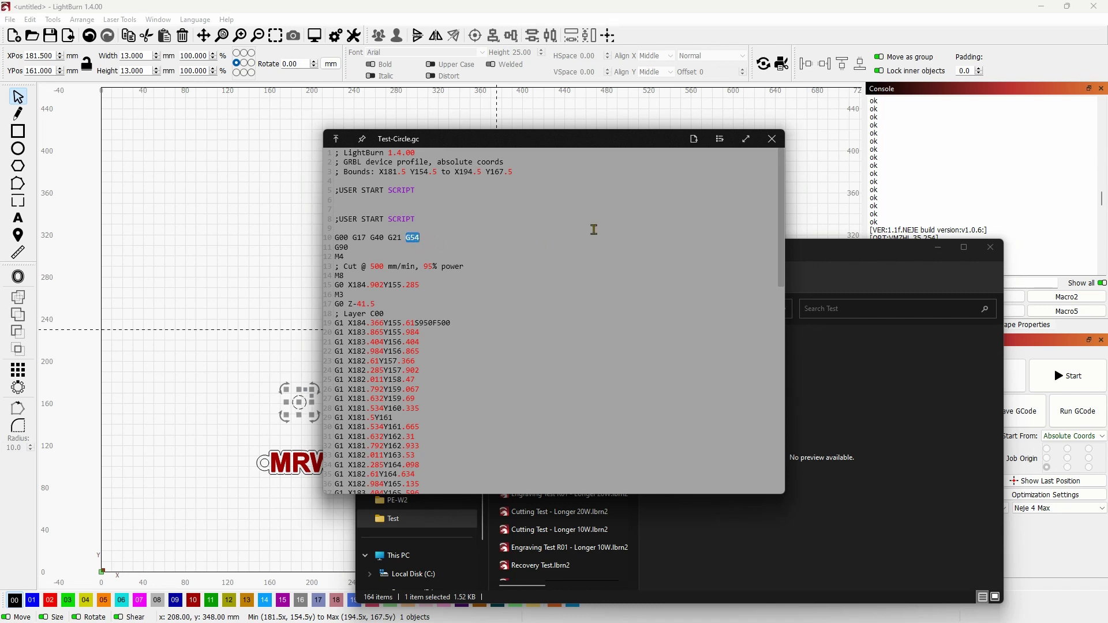
left_click(768, 145)
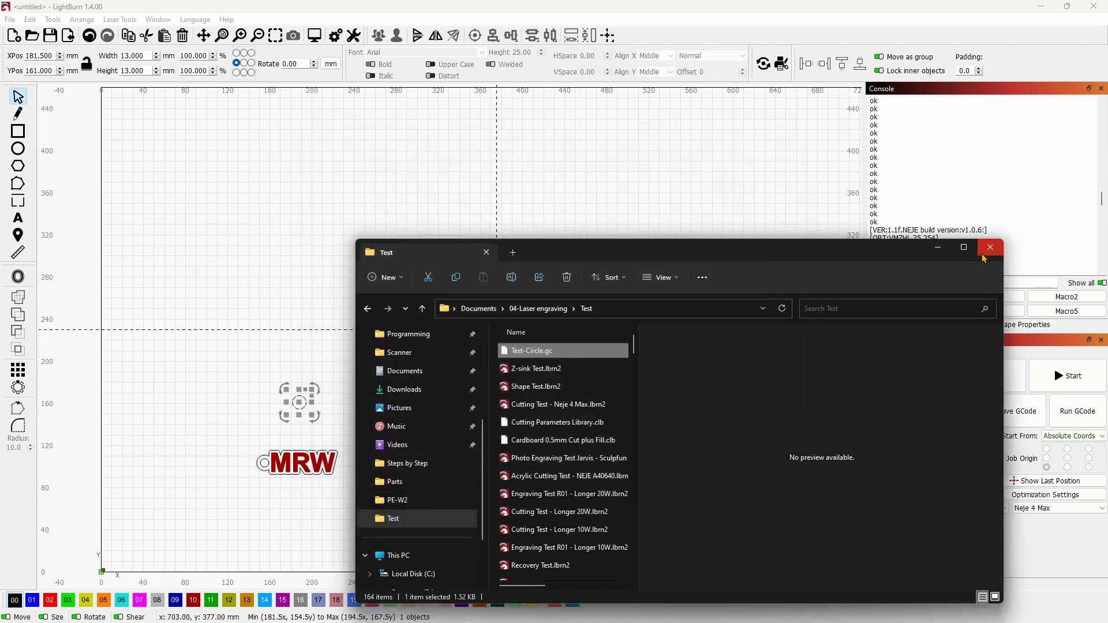
left_click(986, 254)
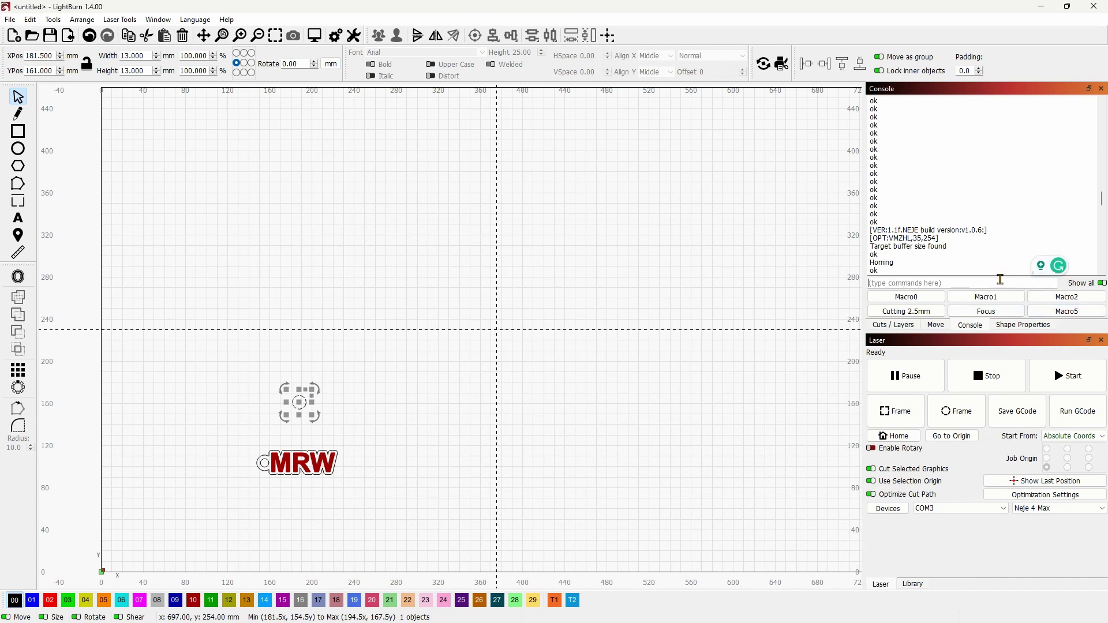
- List the stored coordinate offsets with $# in the console and prepare the command G10 L2 P1 Z-43 without sending it
type("$#")
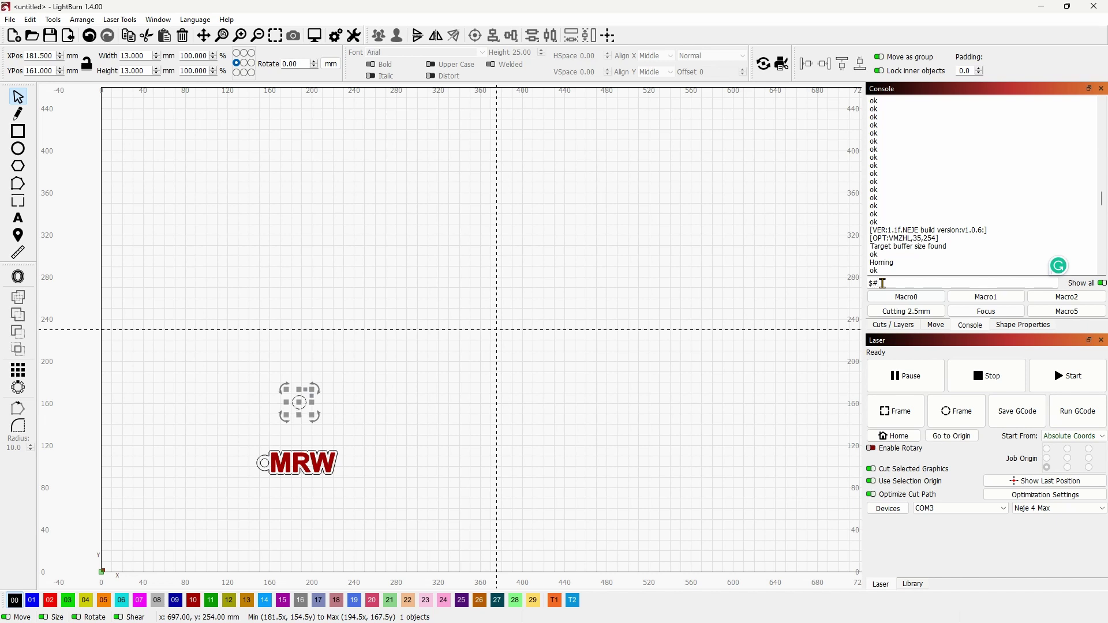
key("Return")
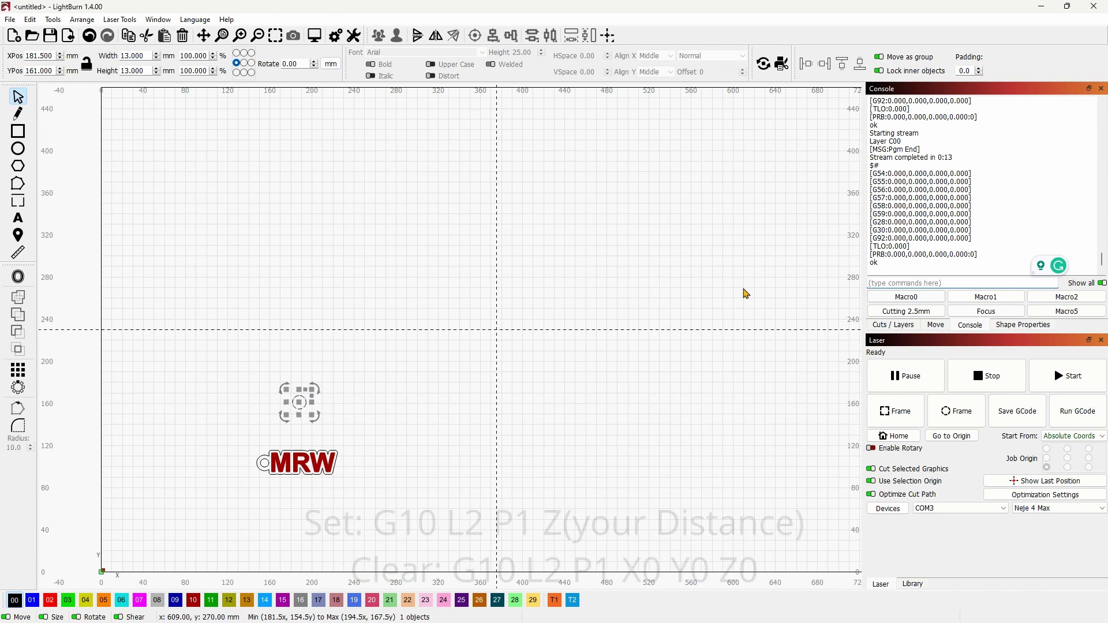
type("G10 L2 P1 X3.5 Y17.2")
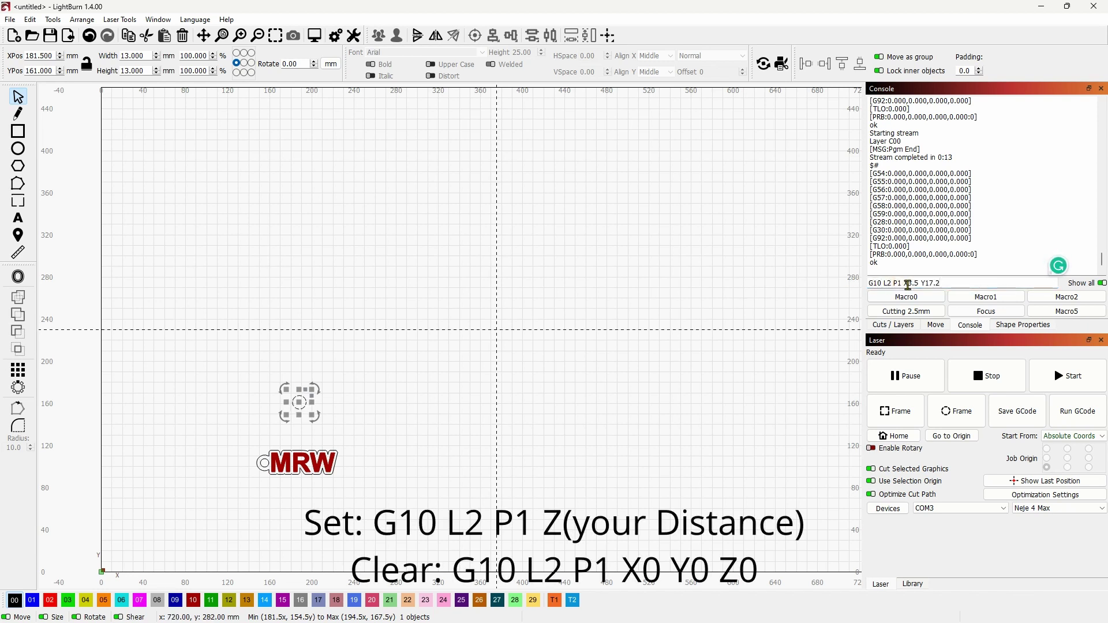
left_click_drag(902, 283, 942, 284)
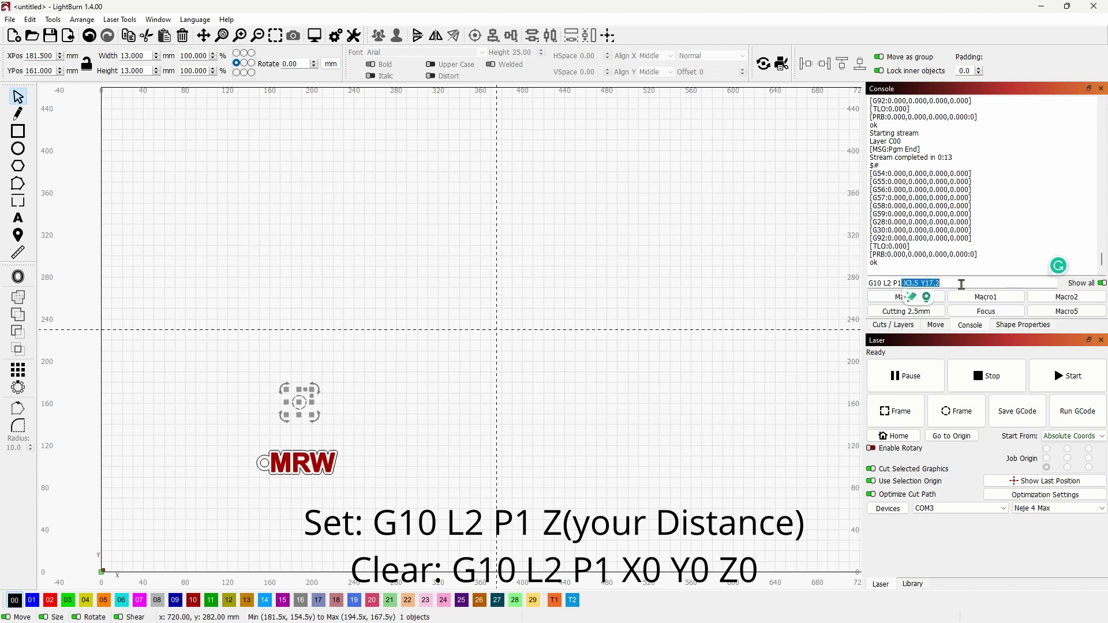
key("BackSpace")
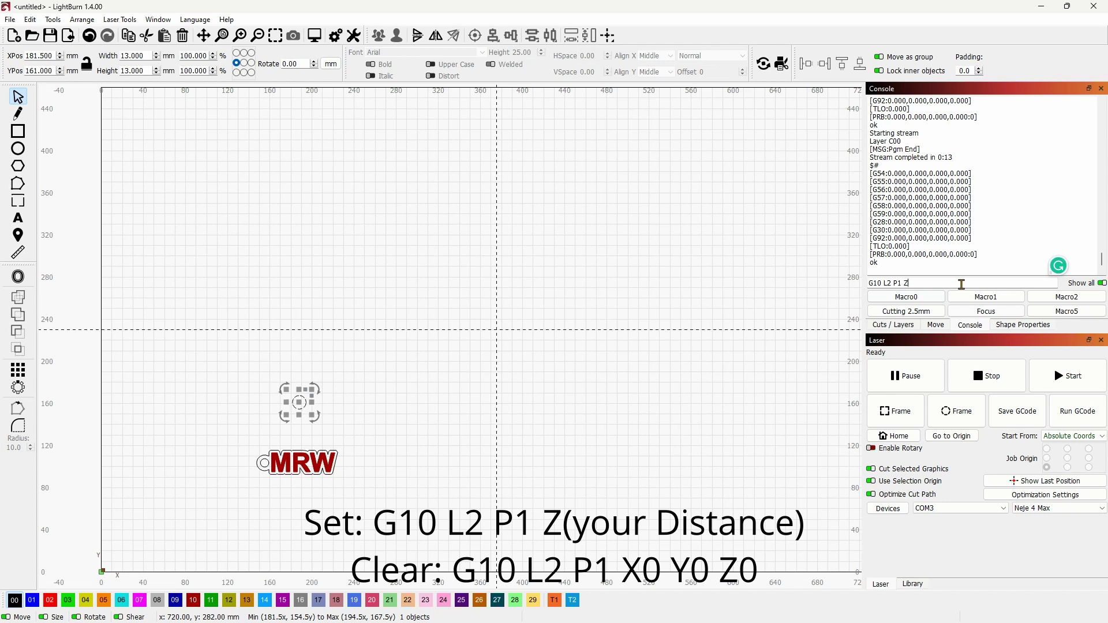
type("Z-43")
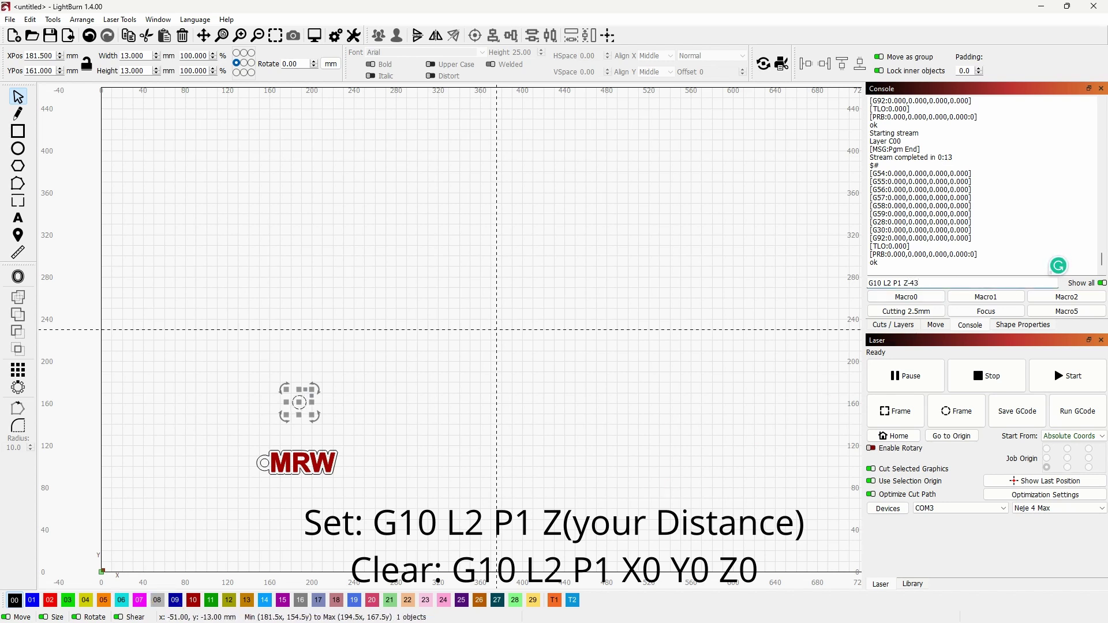
- Switch to the Inkscape height diagram, review the Z move formula against the laser positions, and return to LightBurn
key("alt+Tab")
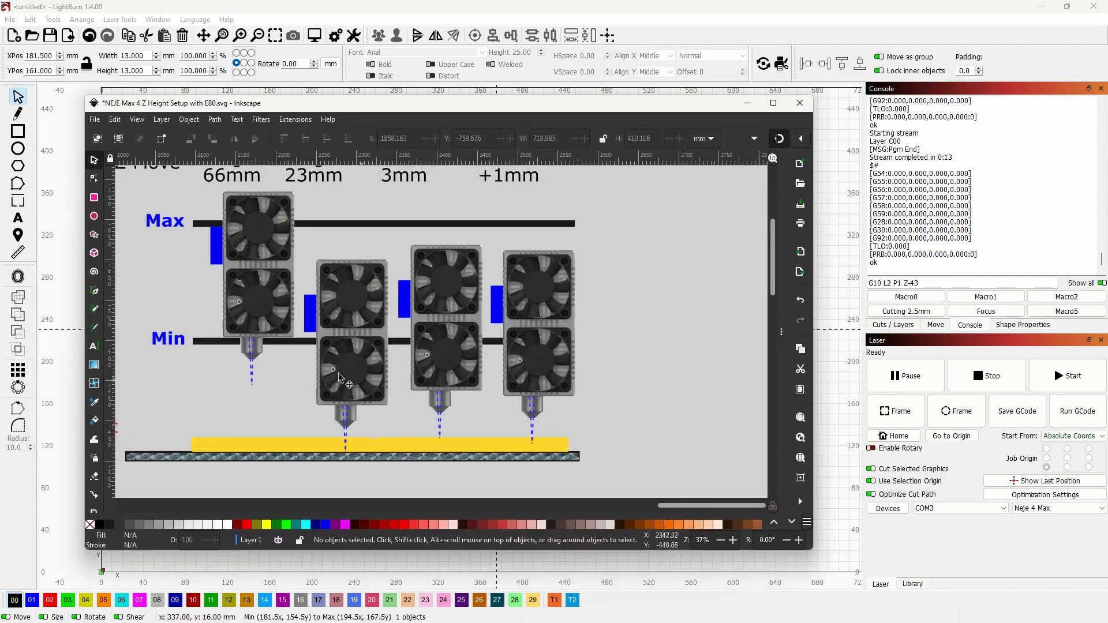
scroll(339, 377, "up", 2)
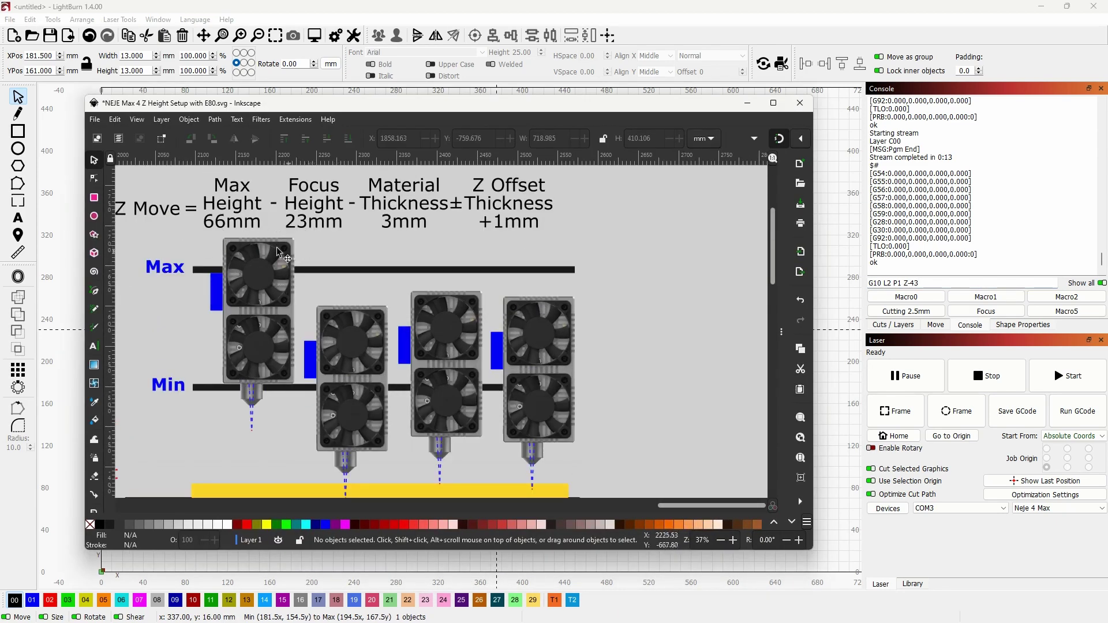
scroll(347, 436, "down", 2)
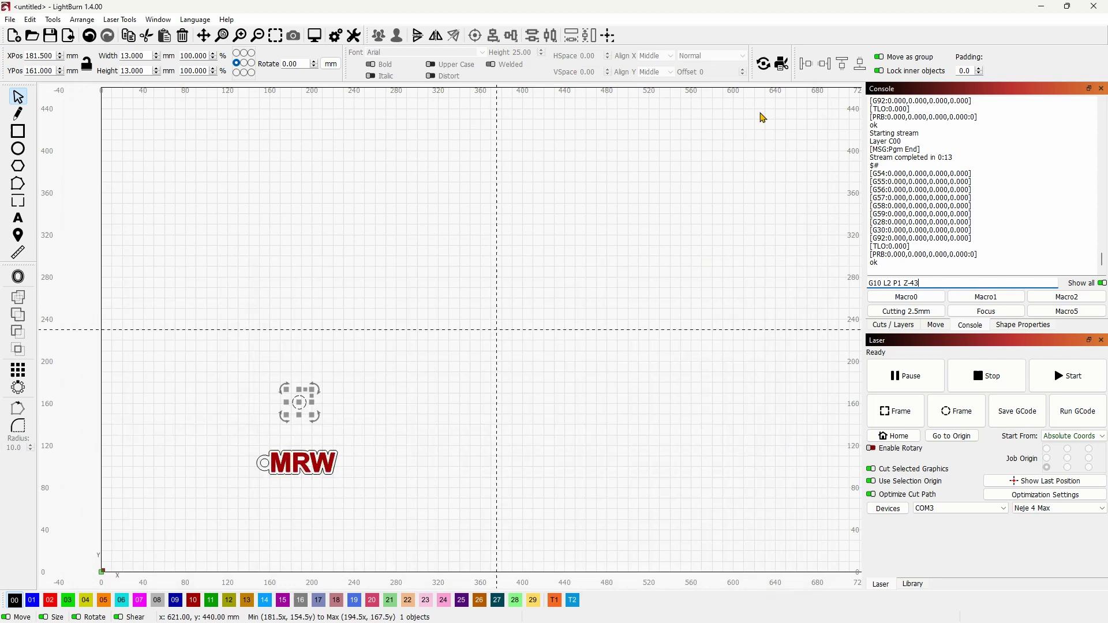
left_click(747, 104)
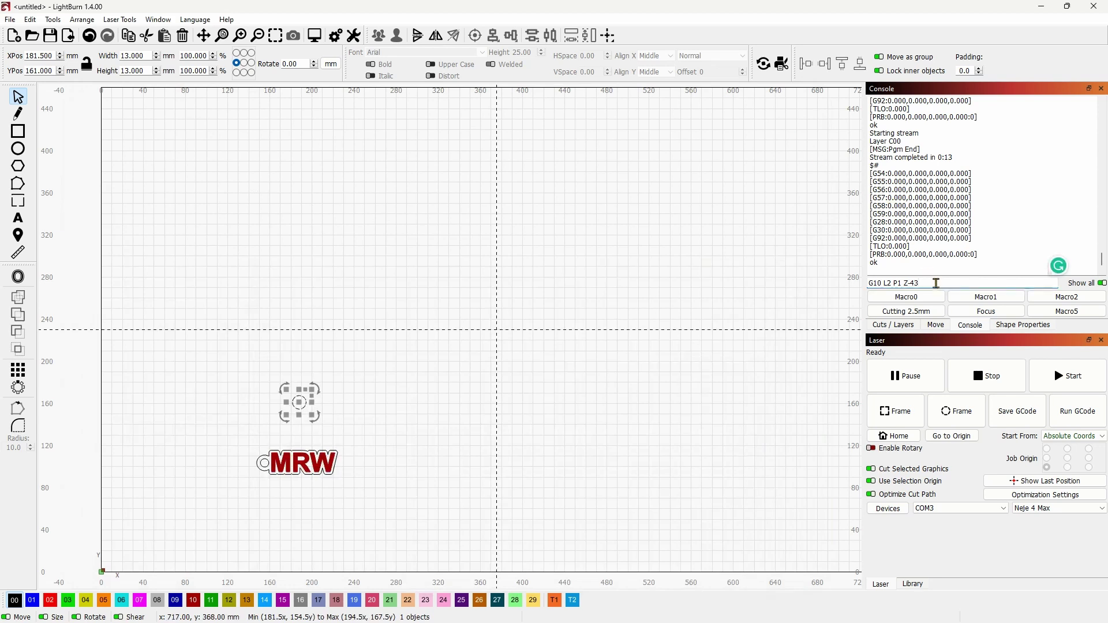
- Send the G10 L2 P1 Z-43 command to store the G54 Z offset and list the coordinate offsets with $#
left_click(936, 283)
key("Return")
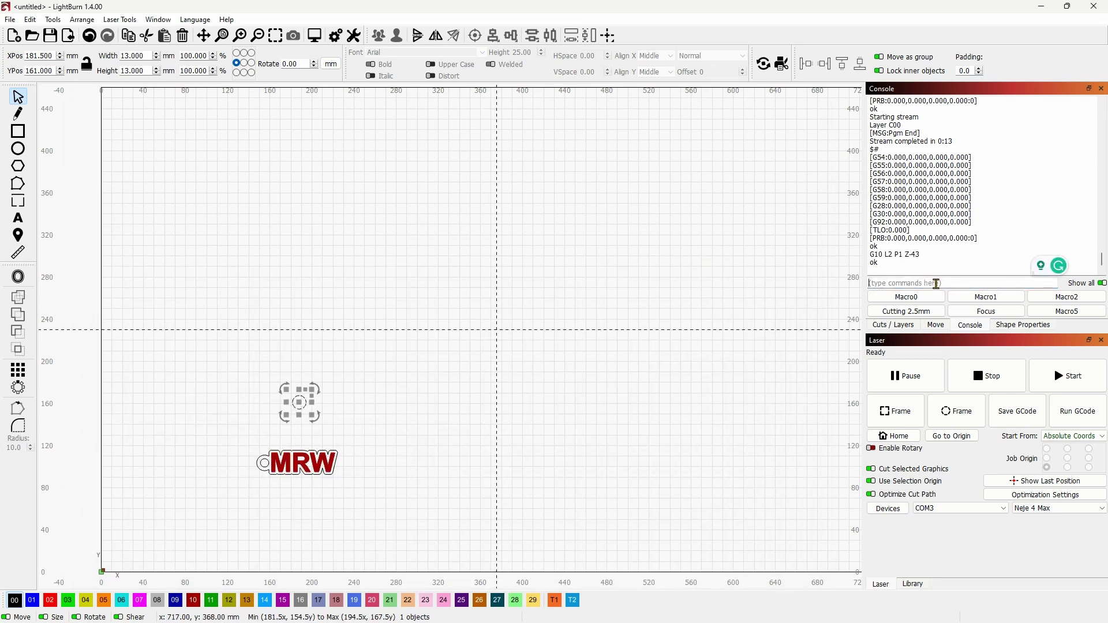
type("$#")
key("Return")
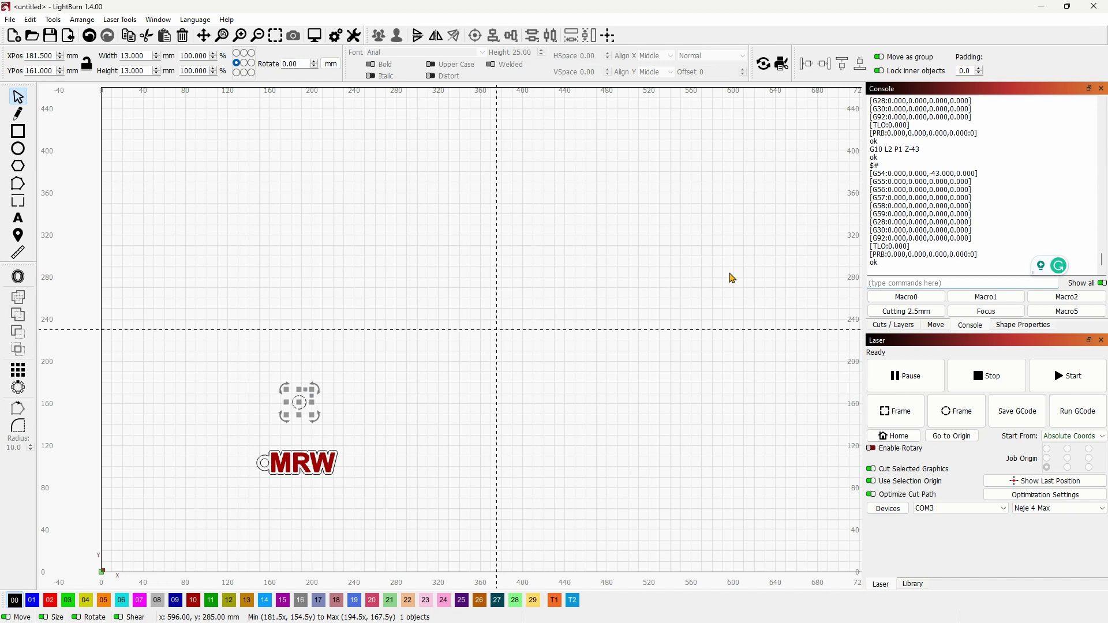
- Set layer C00's Z offset to 1.5 mm and accept the cut settings
left_click(911, 327)
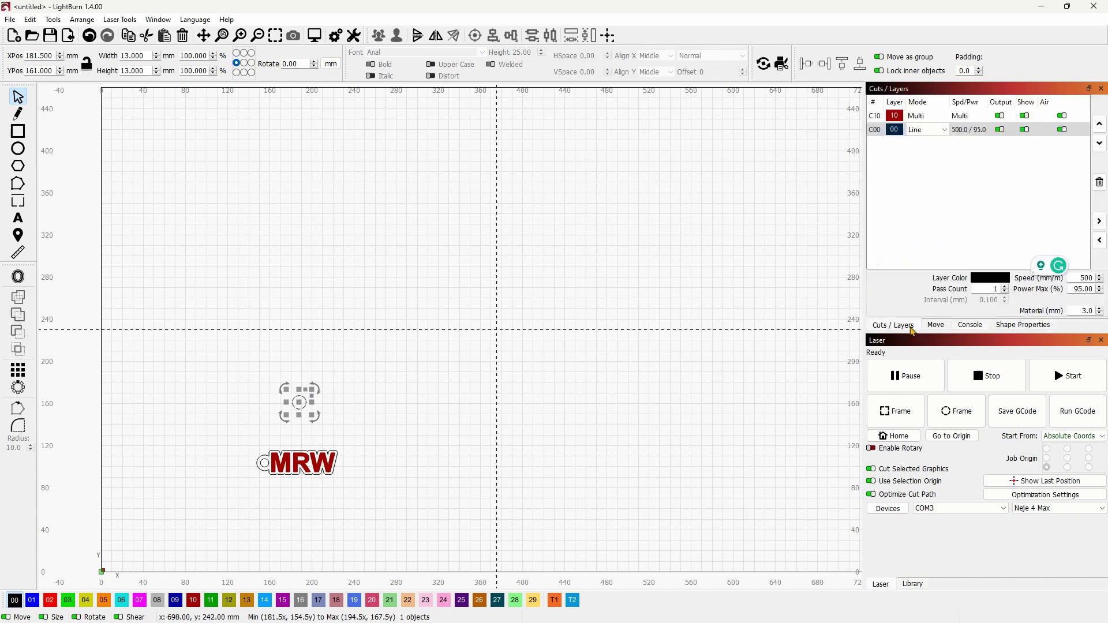
double_click(964, 134)
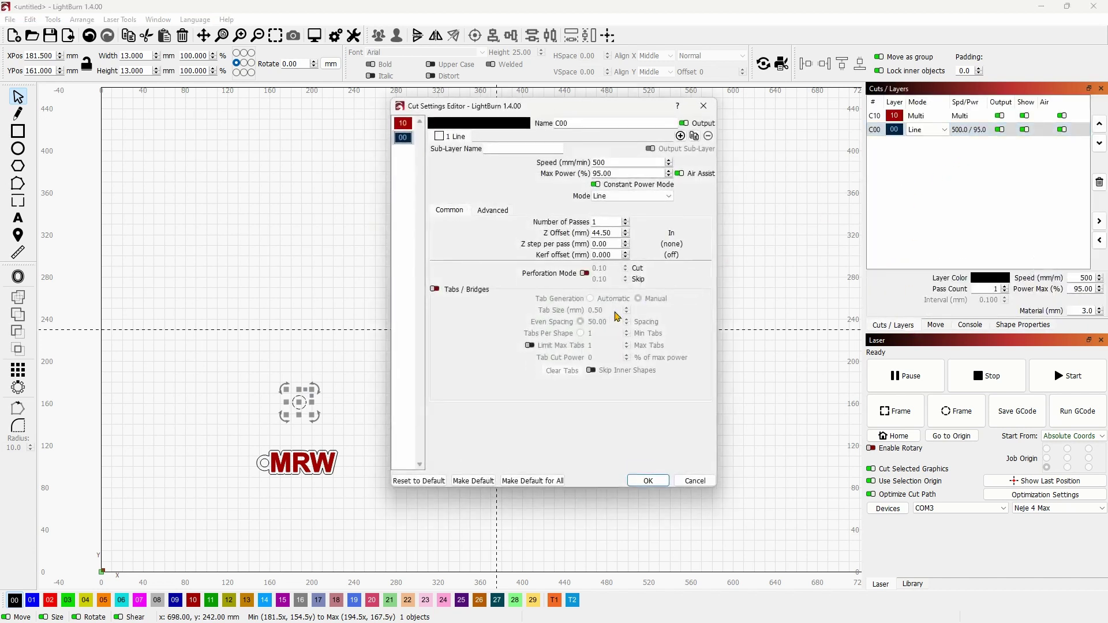
double_click(612, 232)
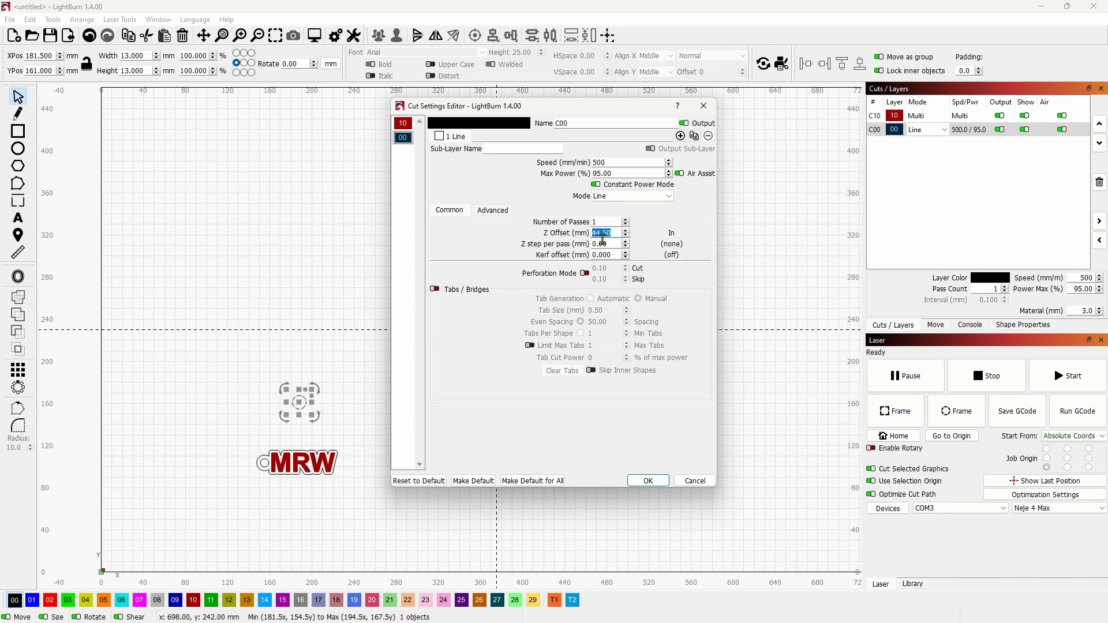
type("1.5")
left_click(648, 481)
- Set layer C10's Z offset to -1 mm for the Line sub-layer and 0 for the Fill sub-layer, accepting the cut settings
double_click(958, 117)
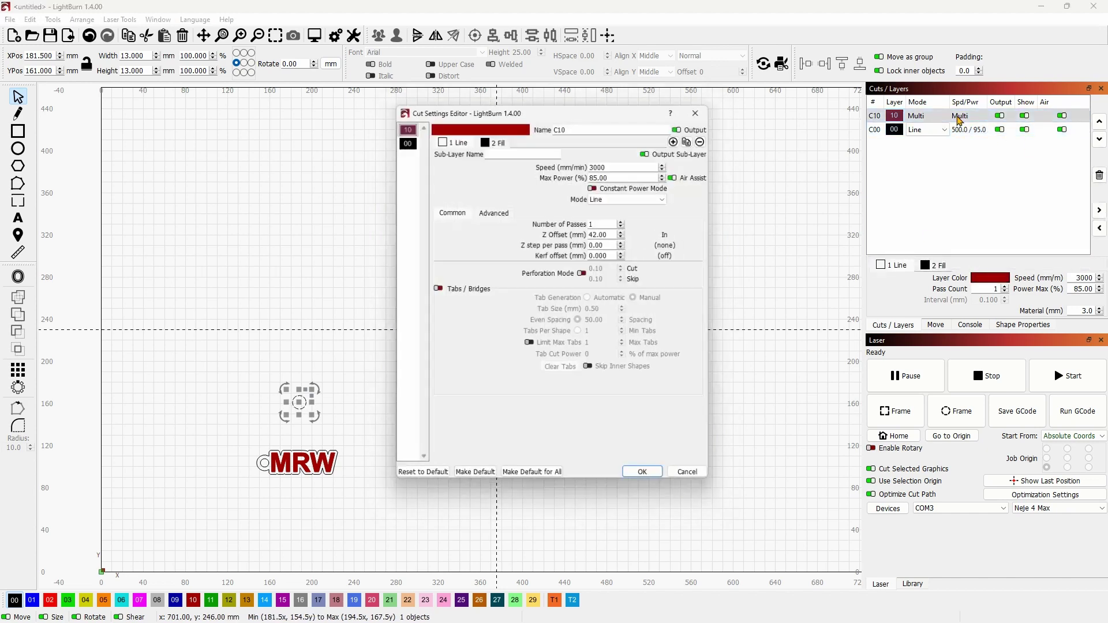
left_click_drag(619, 234, 583, 245)
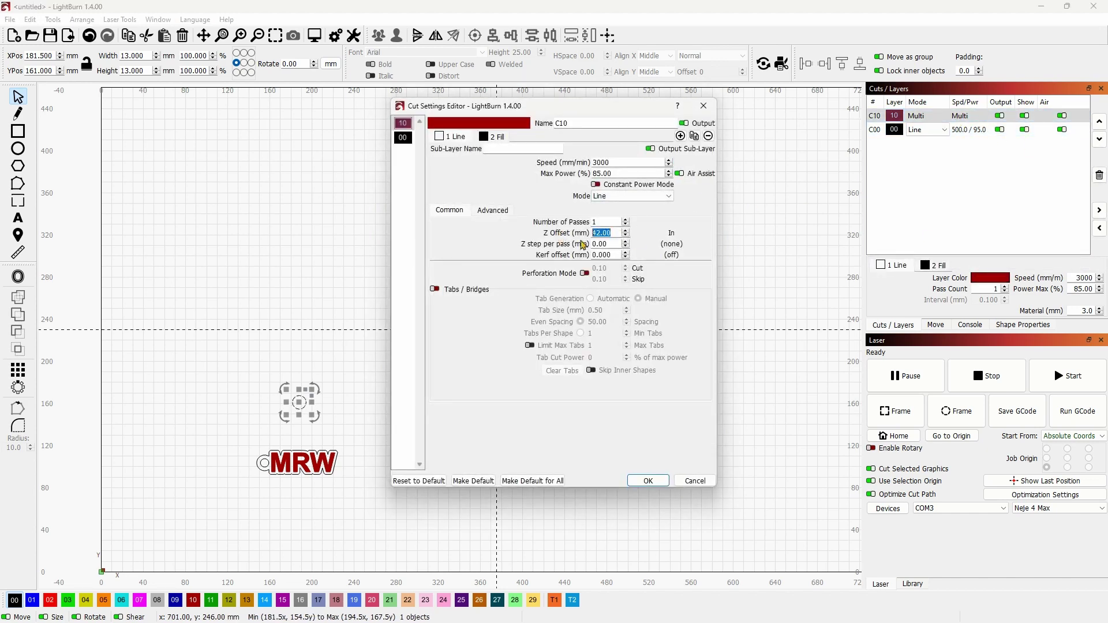
key("BackSpace")
type("-1")
left_click(488, 140)
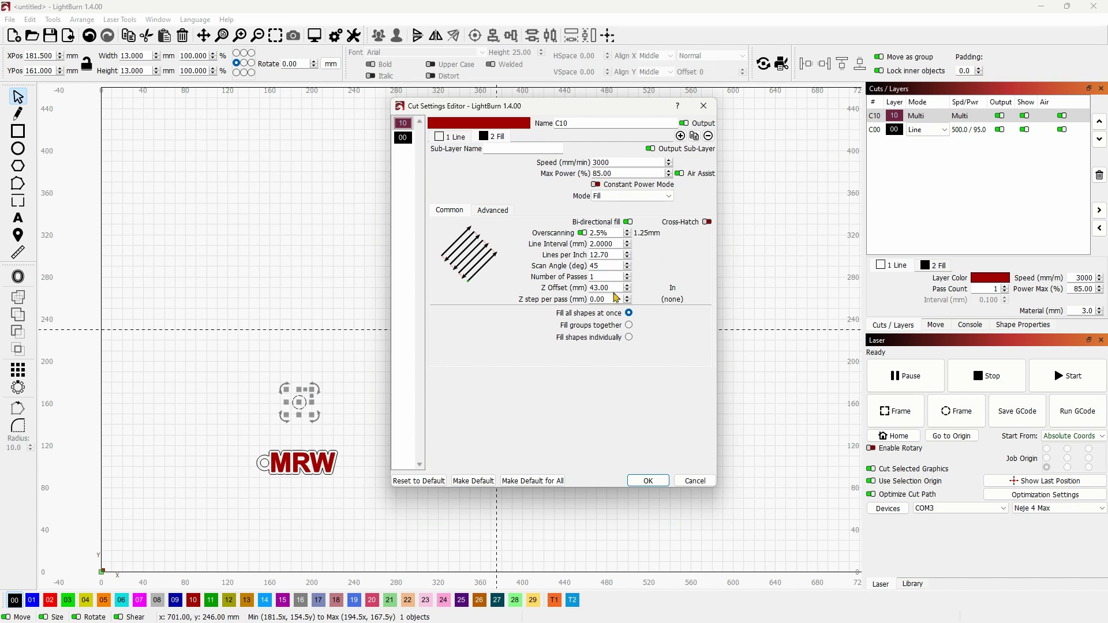
left_click_drag(617, 288, 569, 290)
type("0")
left_click(601, 277)
left_click(645, 480)
left_click(653, 461)
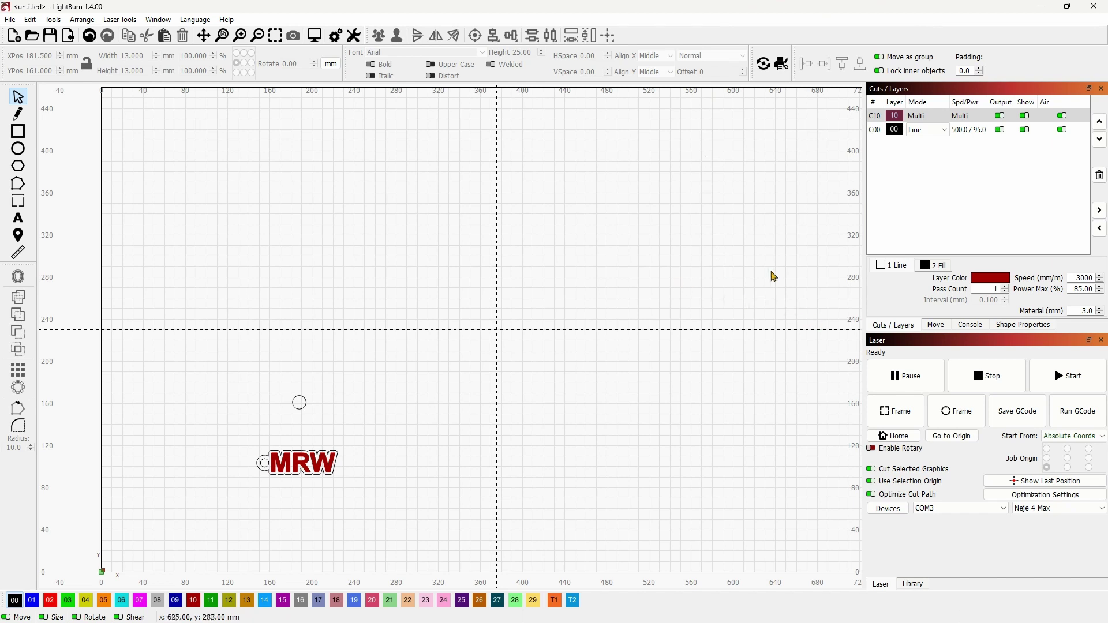
- Review the console output for the G10 L2 P1 Z-43 command and the stored G54 offset
left_click(970, 325)
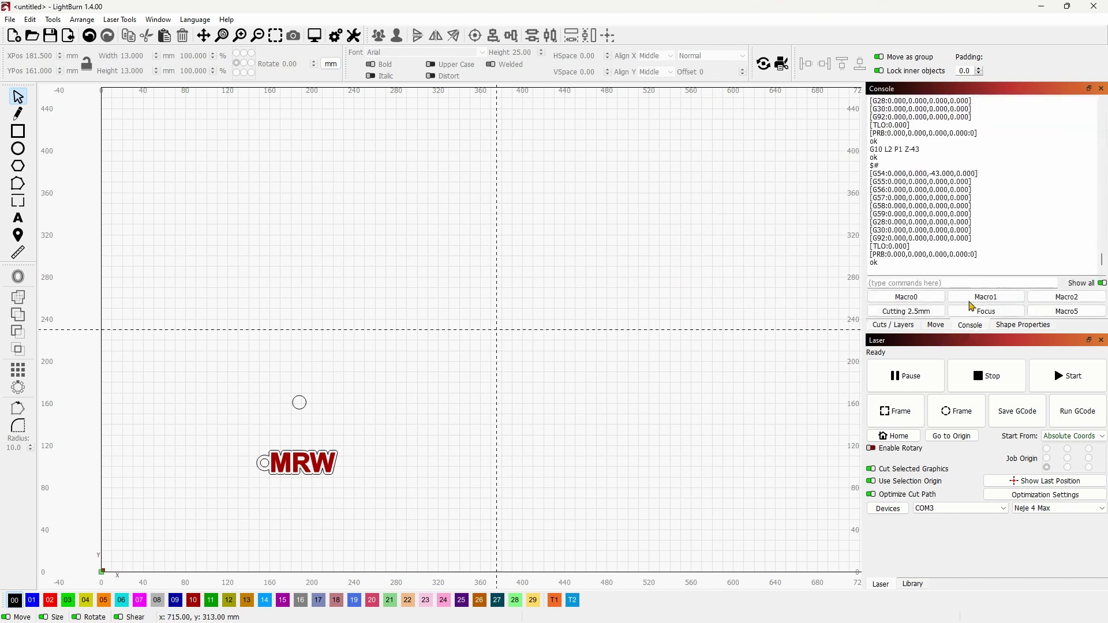
scroll(918, 170, "up", 1)
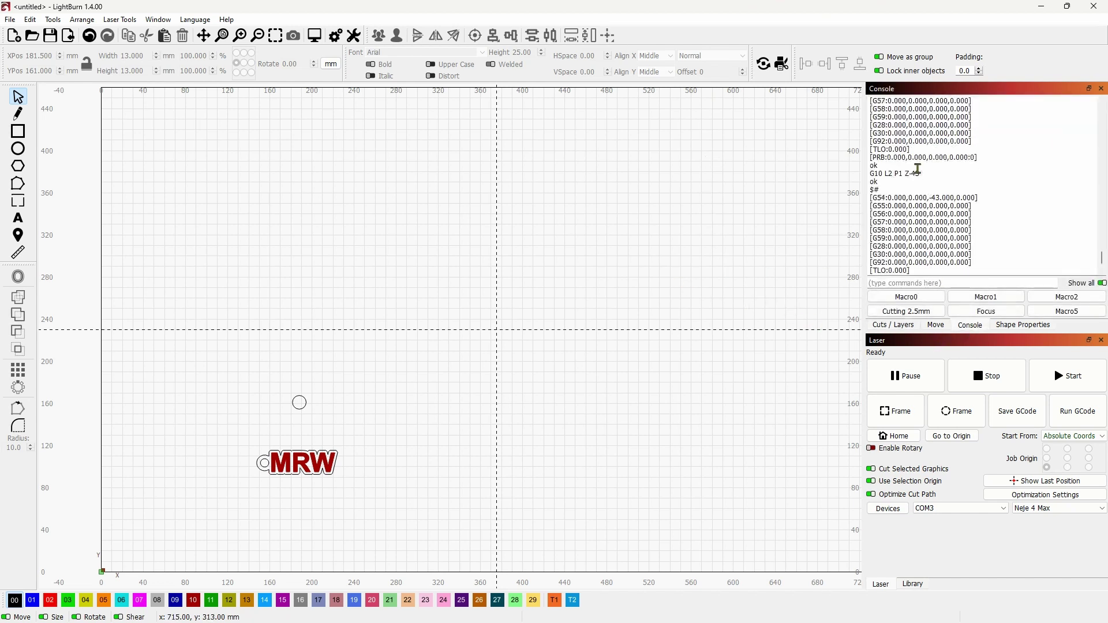
scroll(919, 184, "down", 1)
scroll(923, 202, "up", 1)
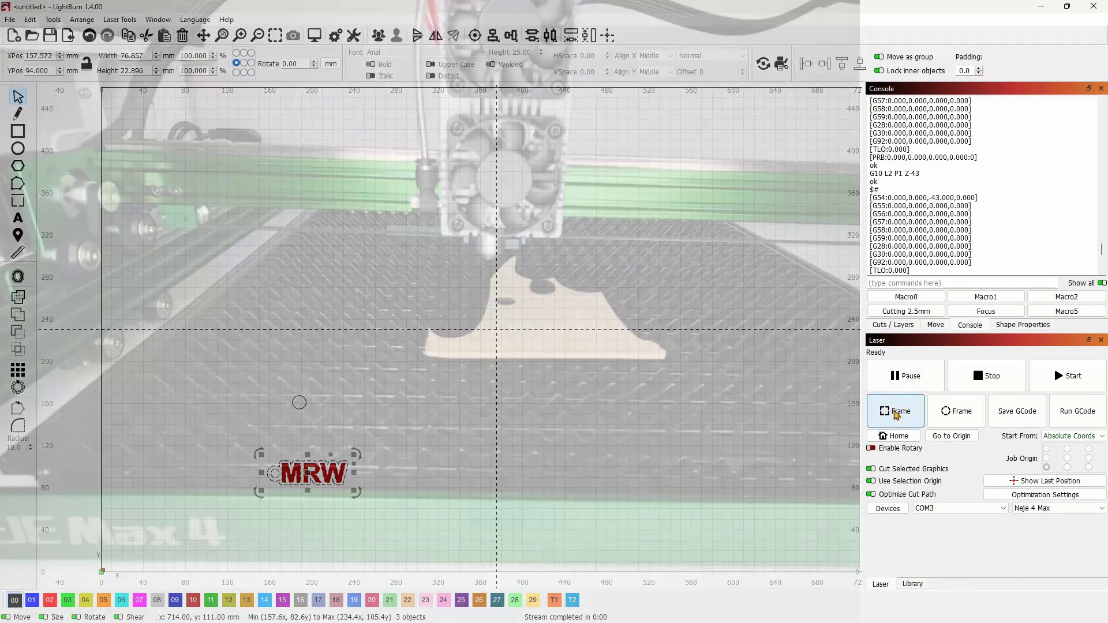
- Frame the selected MRW design on the wood piece and run the laser job, clearing the selection once it completes
left_click(895, 411)
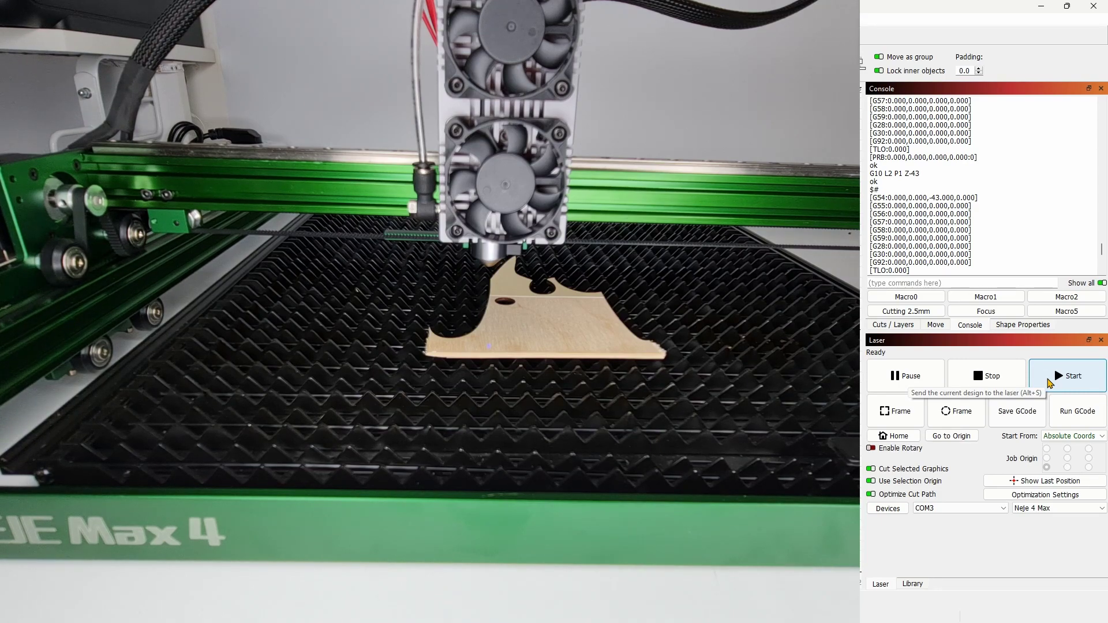
left_click(1050, 384)
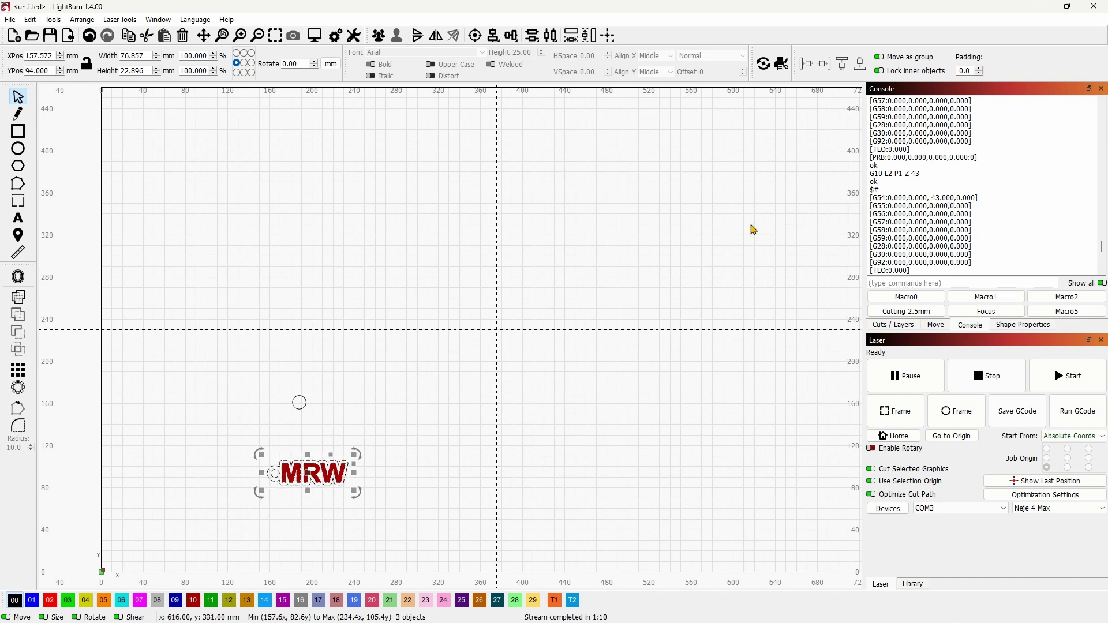
left_click(467, 461)
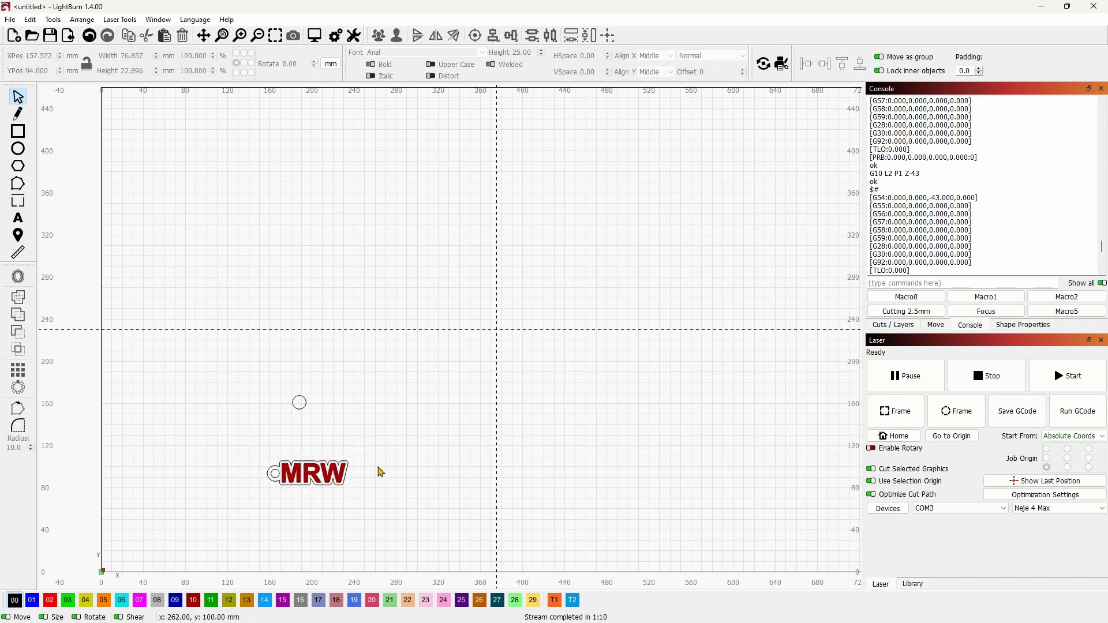